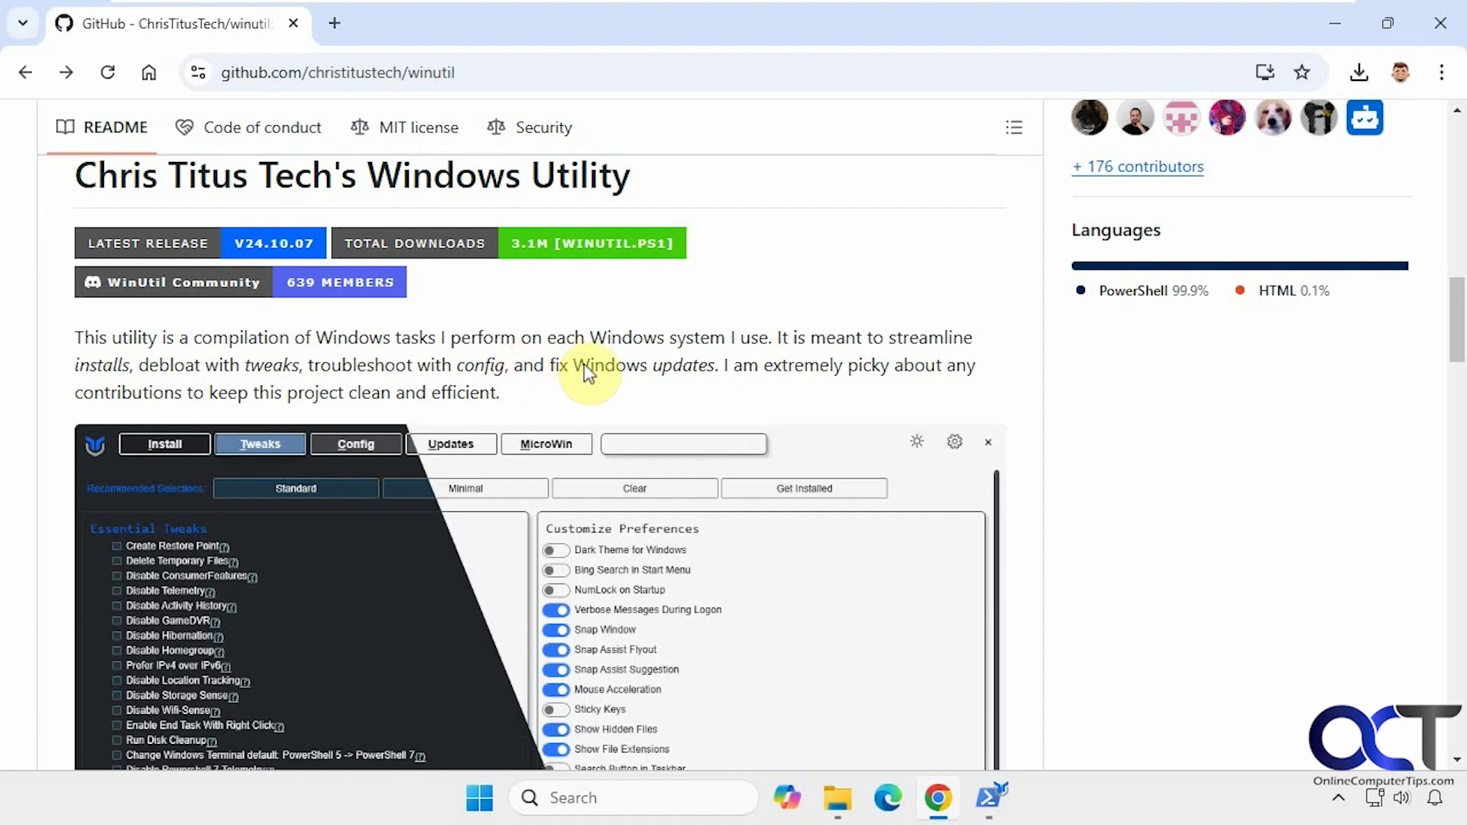
Scroll down through the WinUtil README on GitHub and back up again.
scroll(673, 428, "down", 8)
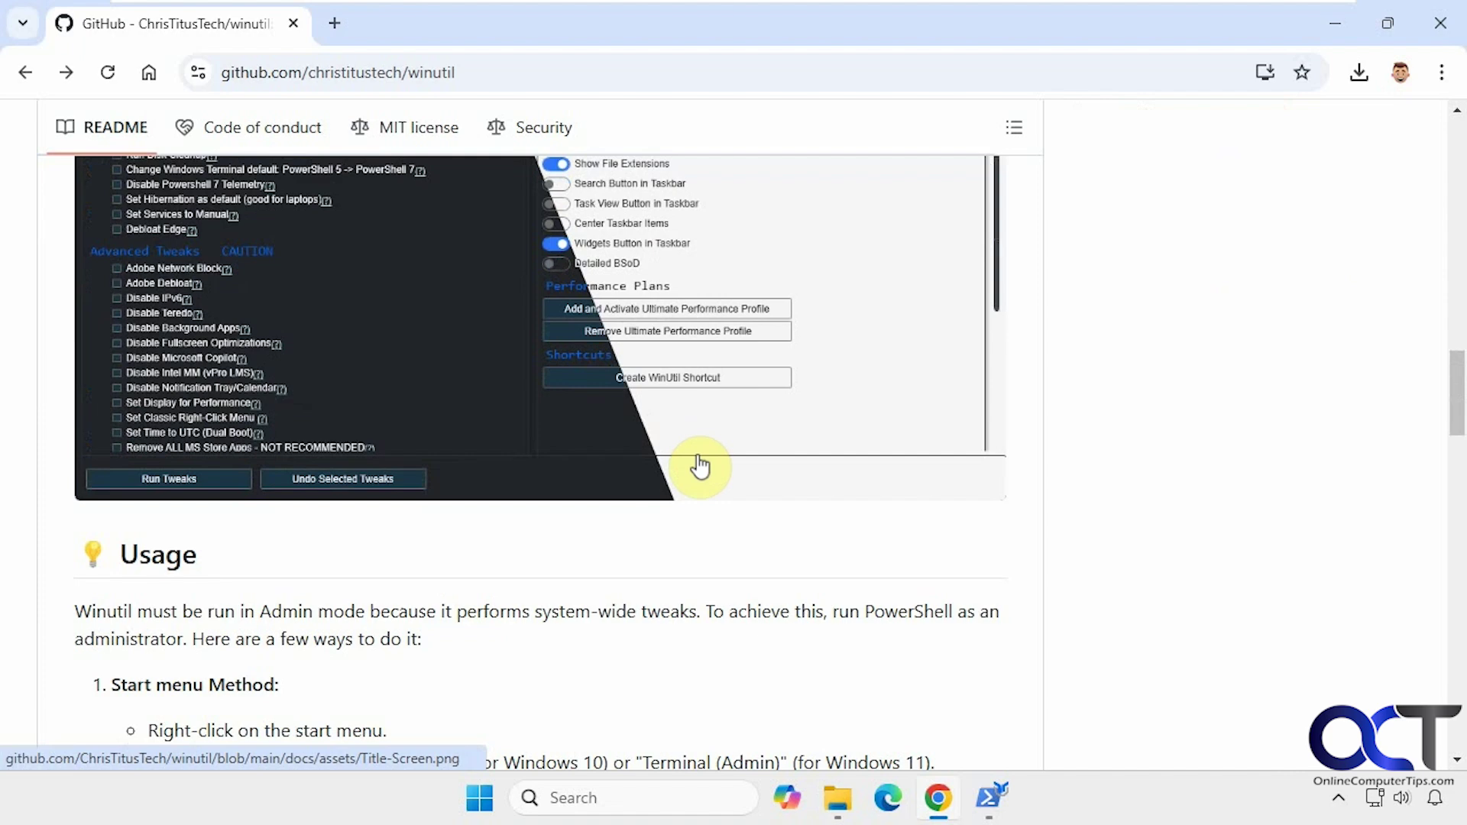
scroll(700, 466, "down", 9)
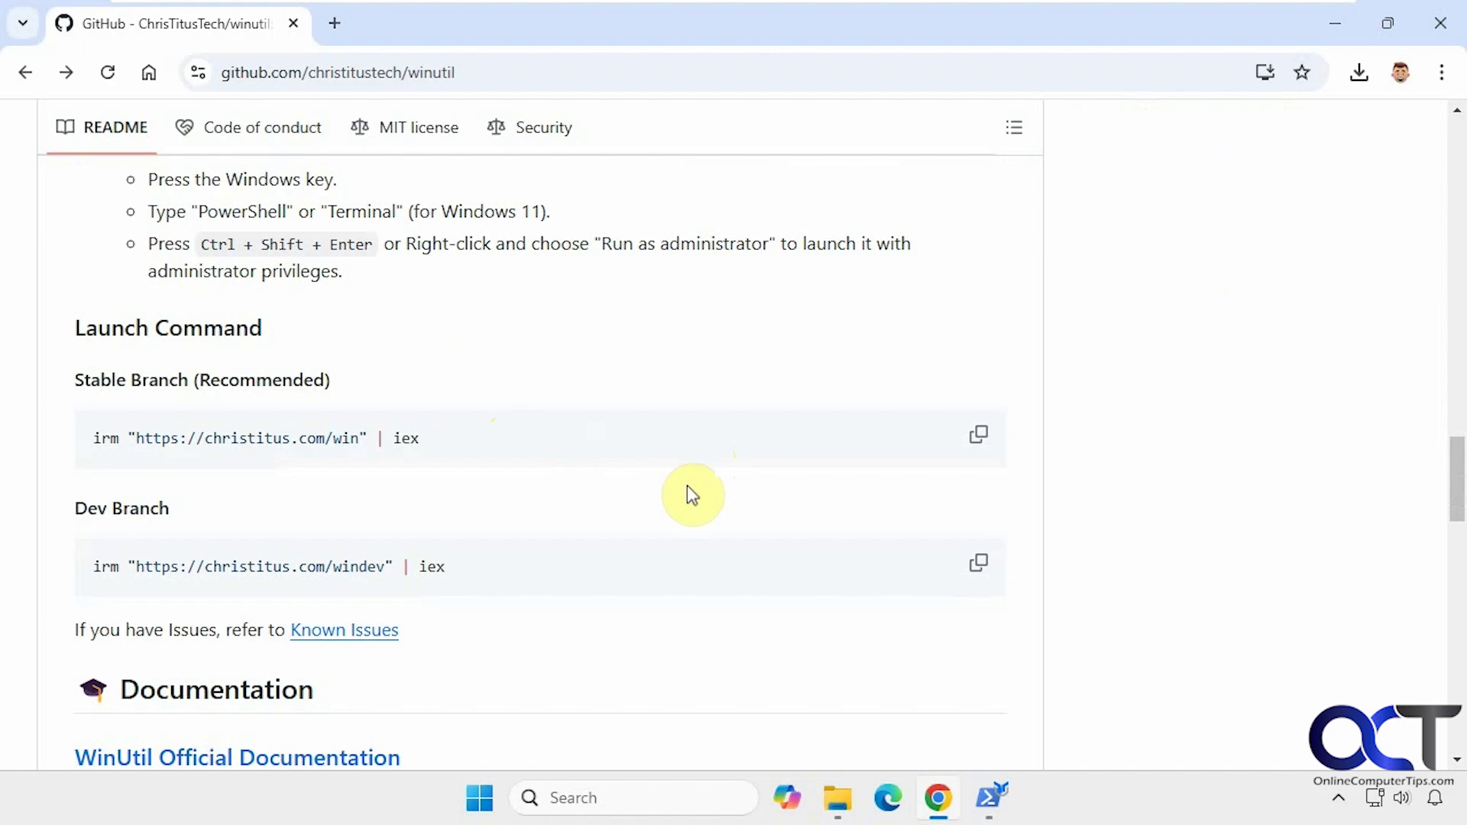
scroll(688, 496, "up", 17)
scroll(687, 506, "up", 7)
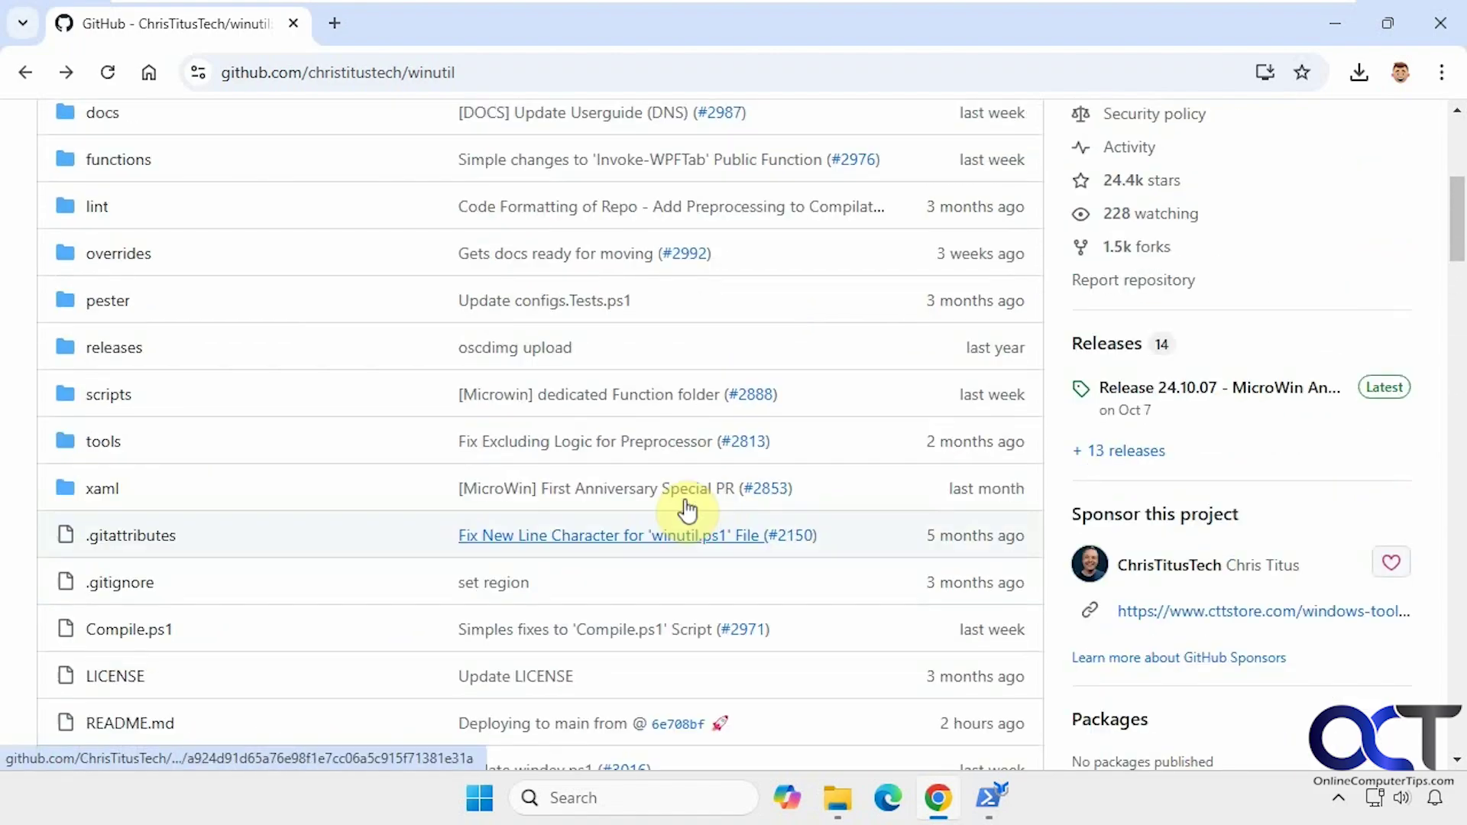
Open the WinUtil releases list and expand the download assets for release 24.11.11.
left_click(1154, 458)
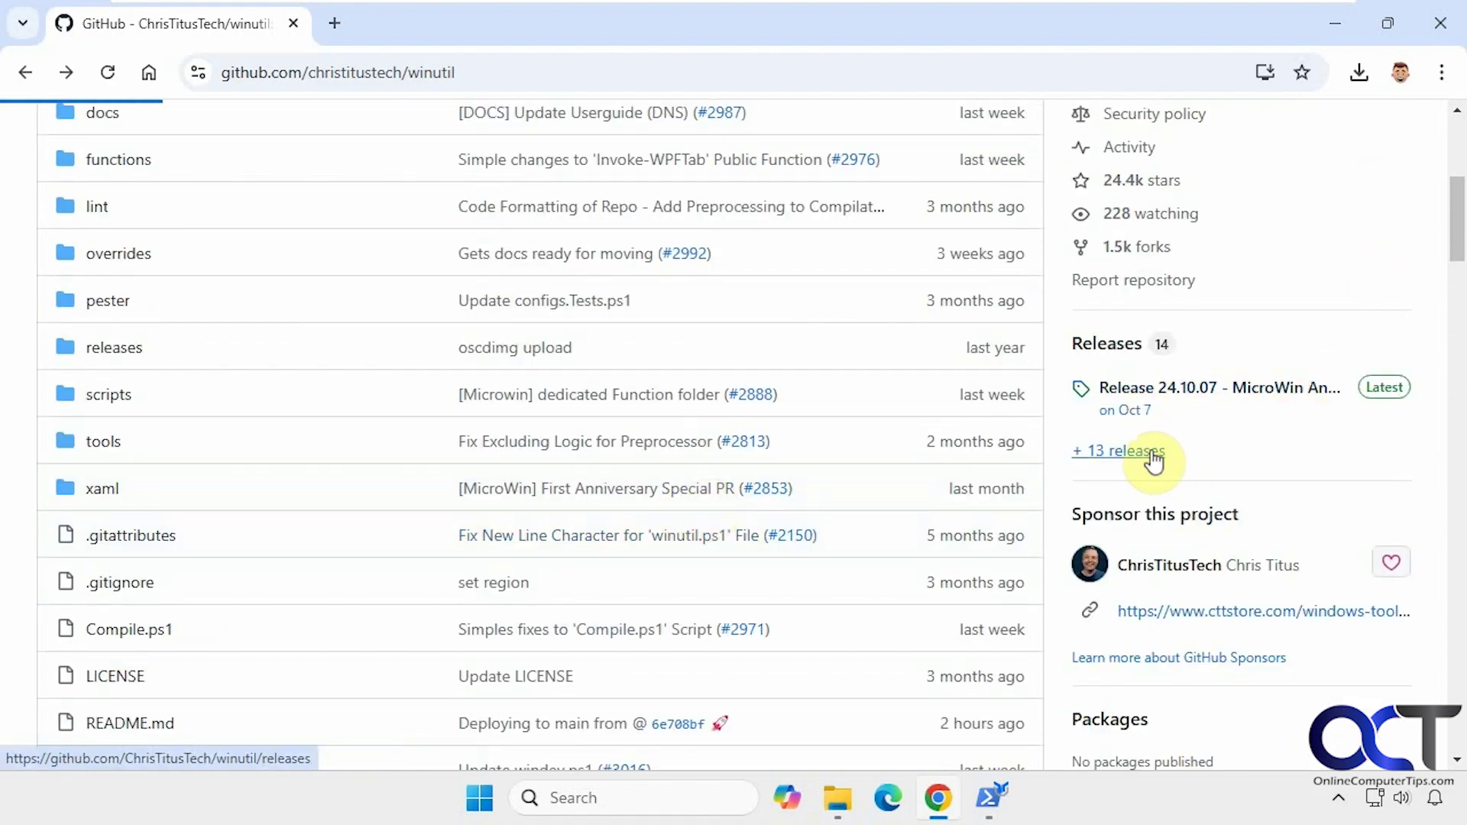
scroll(1073, 474, "down", 5)
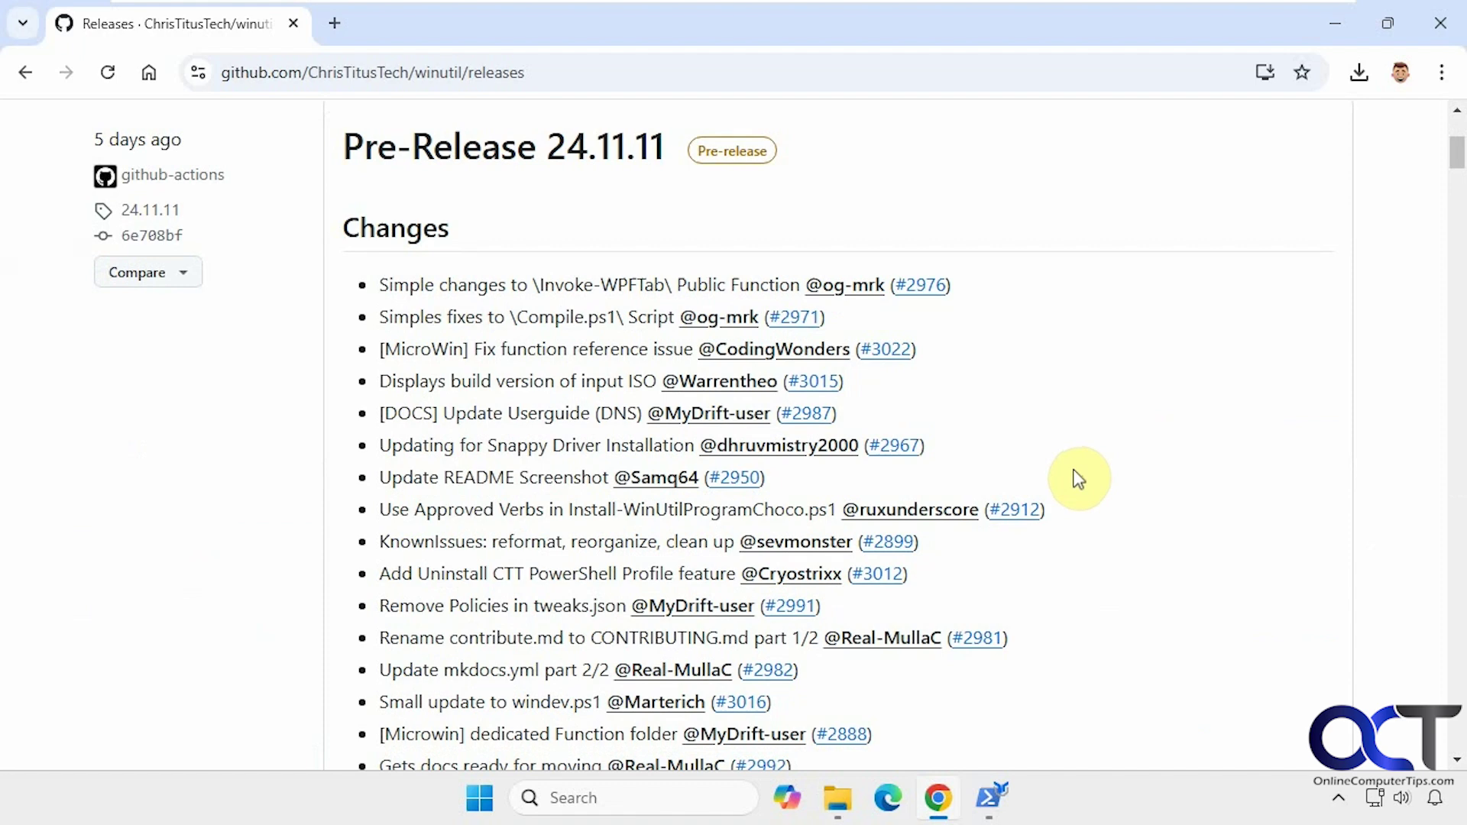
scroll(1075, 478, "down", 10)
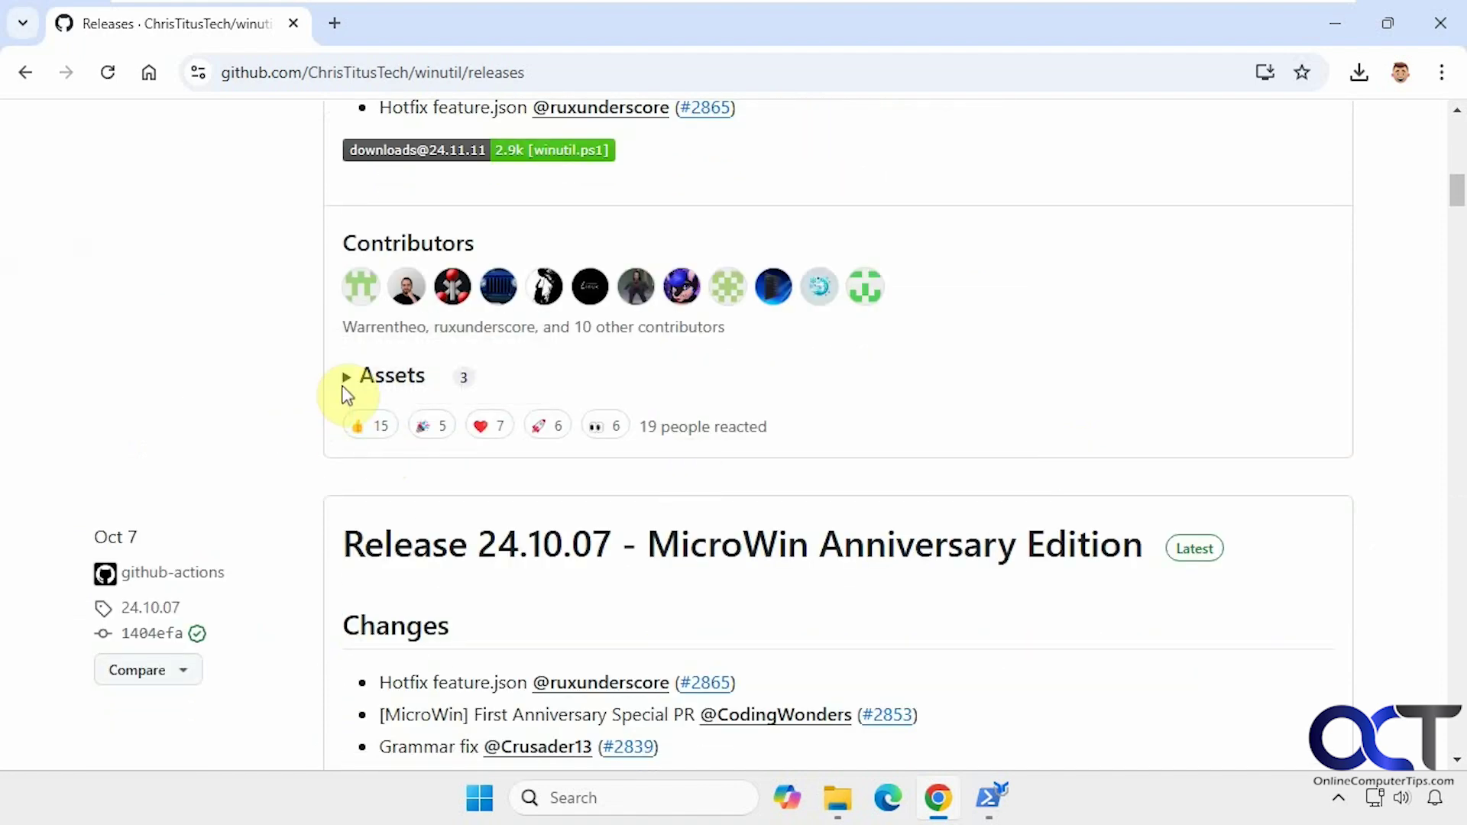
left_click(346, 390)
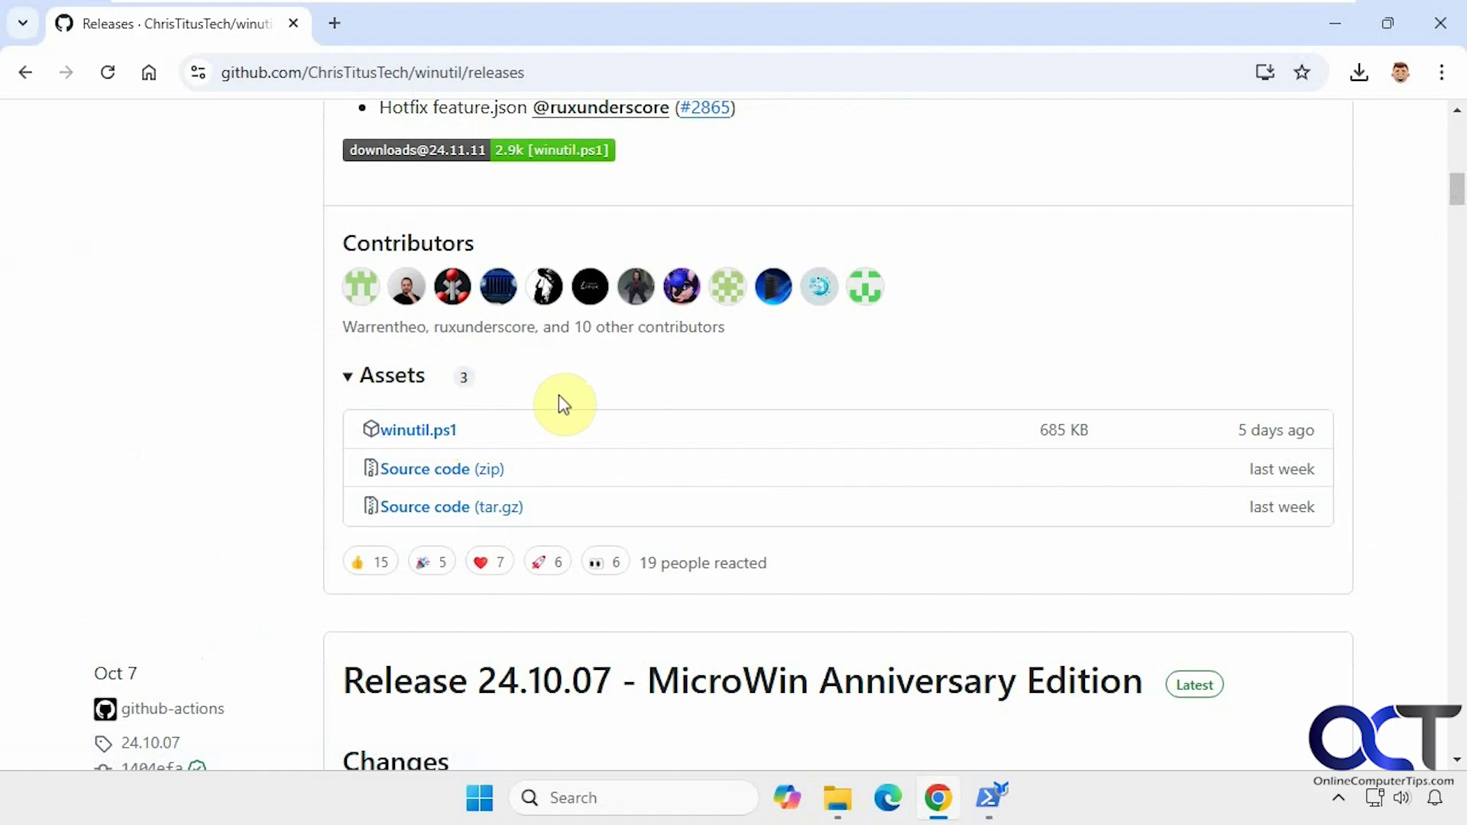
Return to the repository page and scroll the README down to the Launch Command section.
left_click(25, 72)
scroll(456, 420, "down", 4)
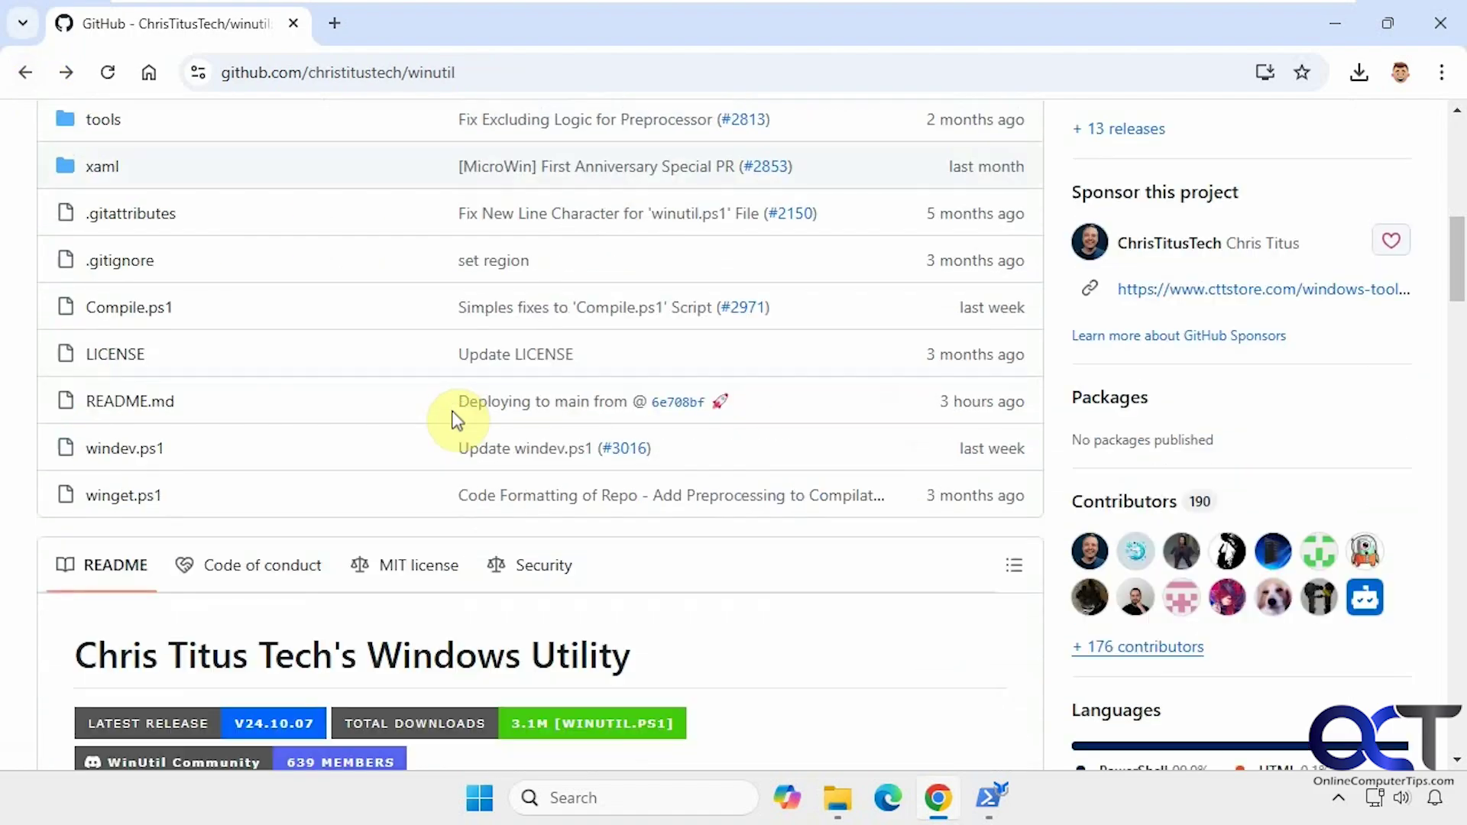
scroll(456, 421, "down", 15)
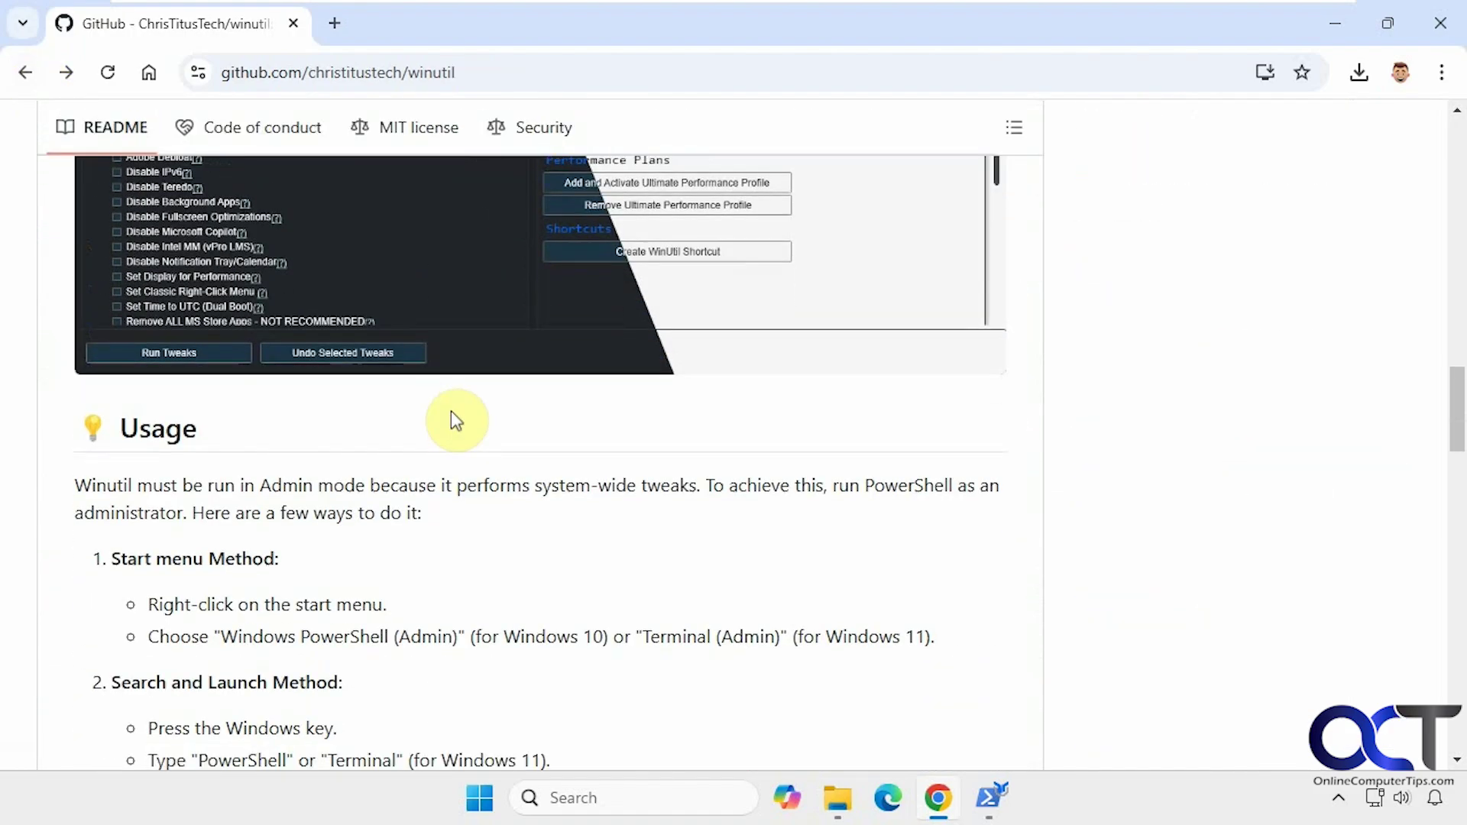
scroll(457, 421, "down", 7)
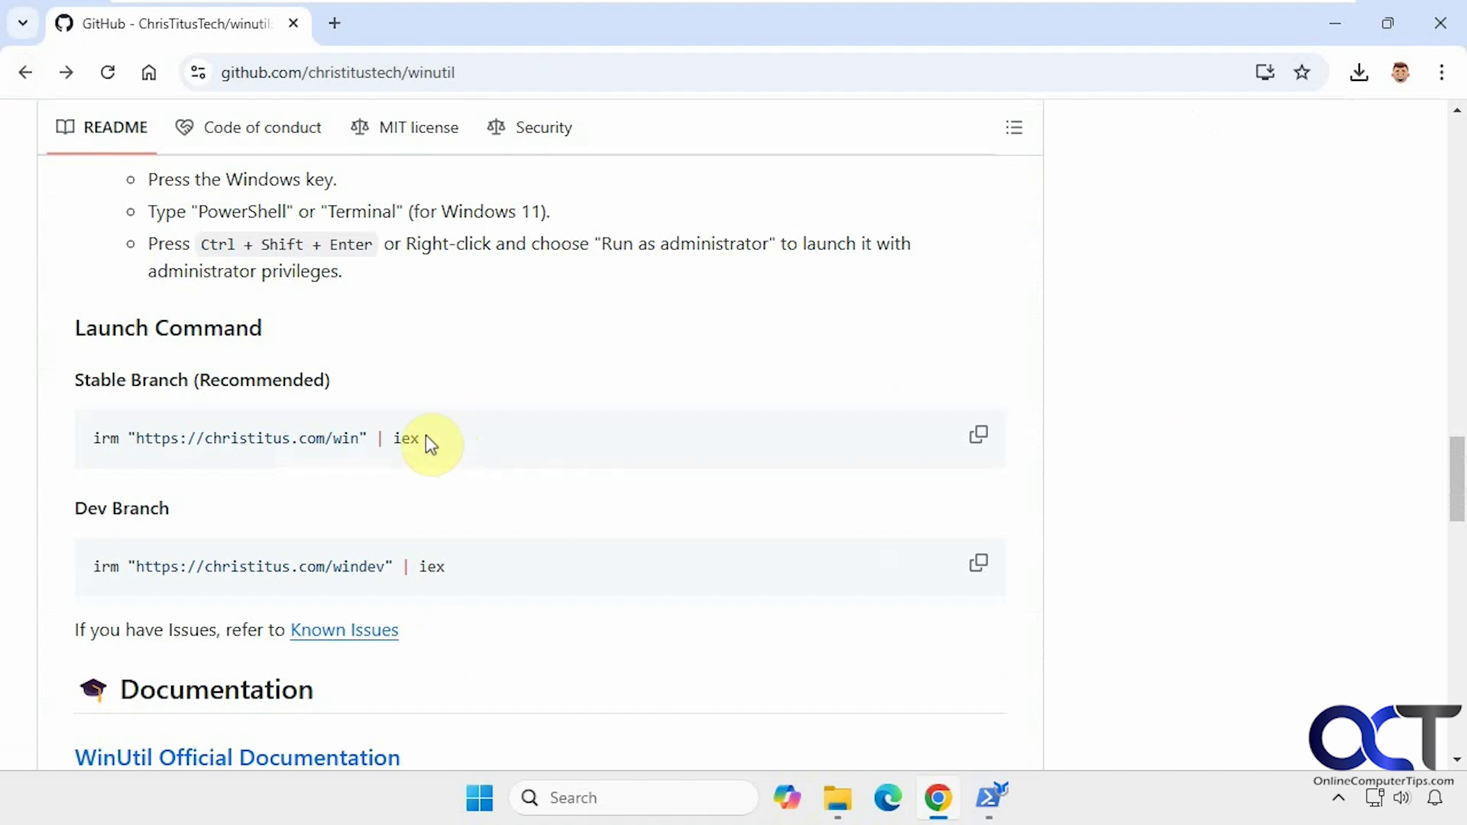
left_click_drag(426, 437, 90, 449)
key("ctrl+c")
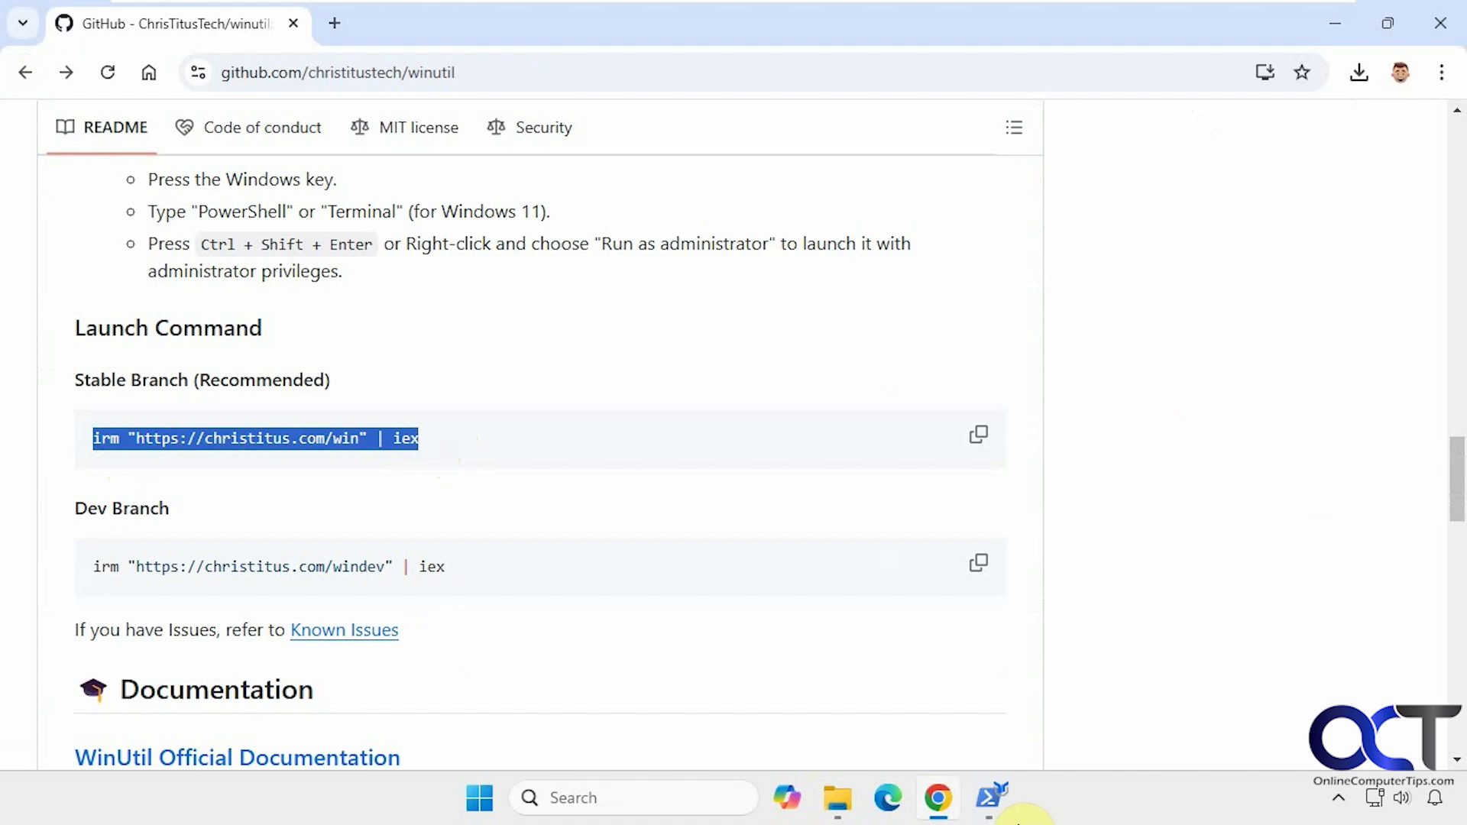
left_click(990, 798)
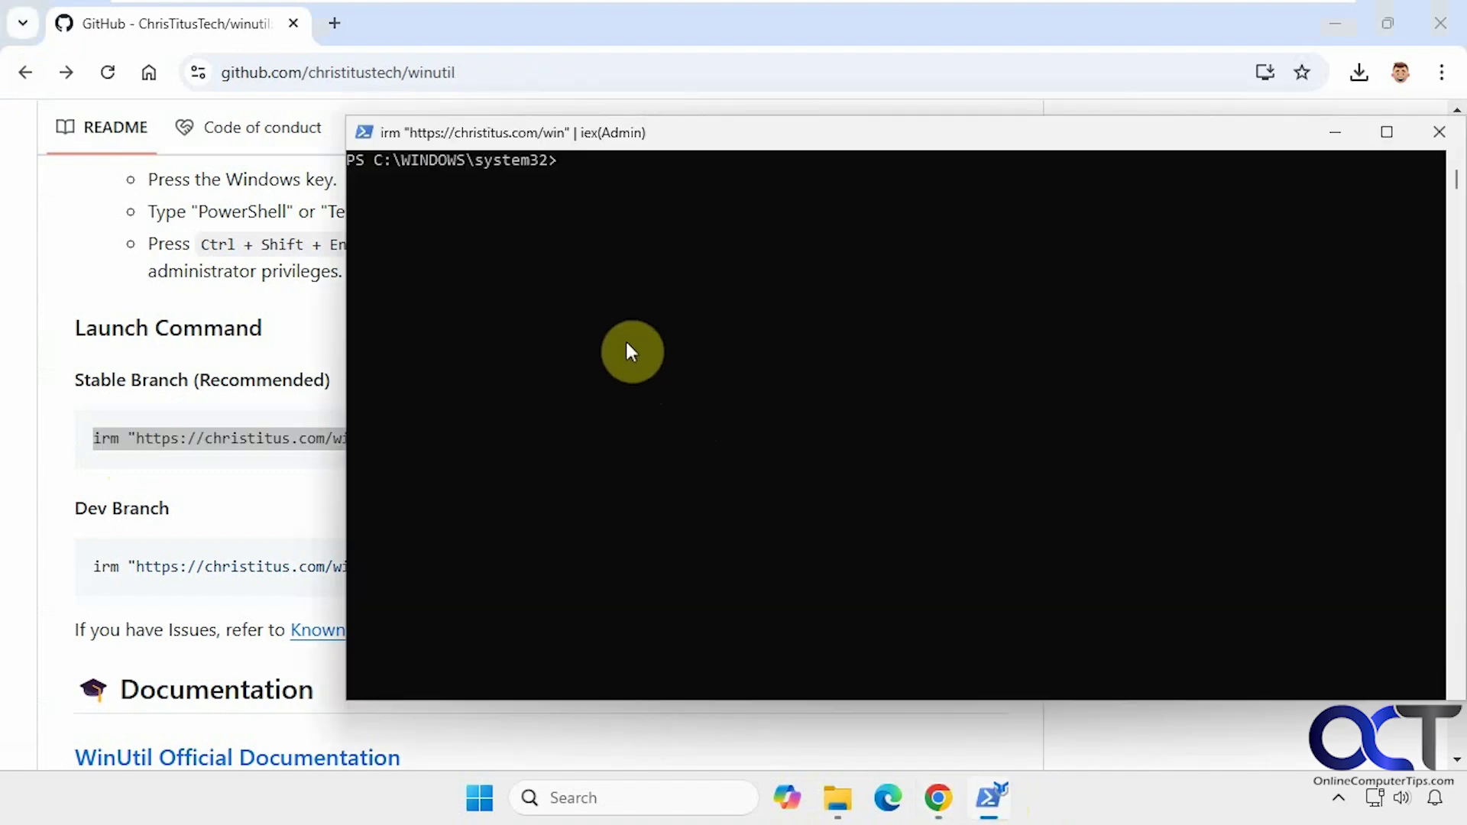
key("ctrl+v")
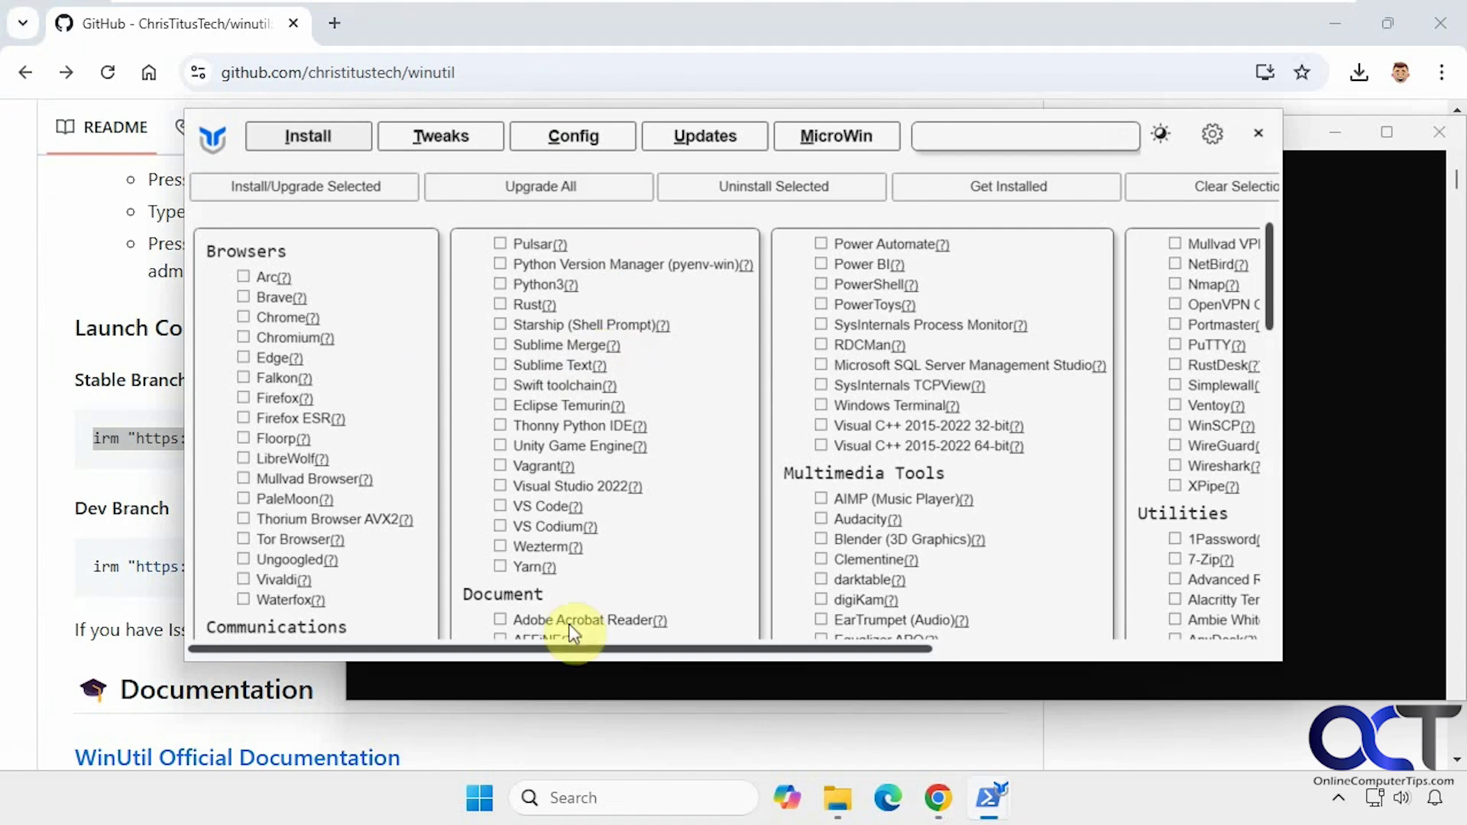
Stretch the WinUtil window taller and out to both screen edges, then browse the app categories.
left_click_drag(597, 663, 610, 768)
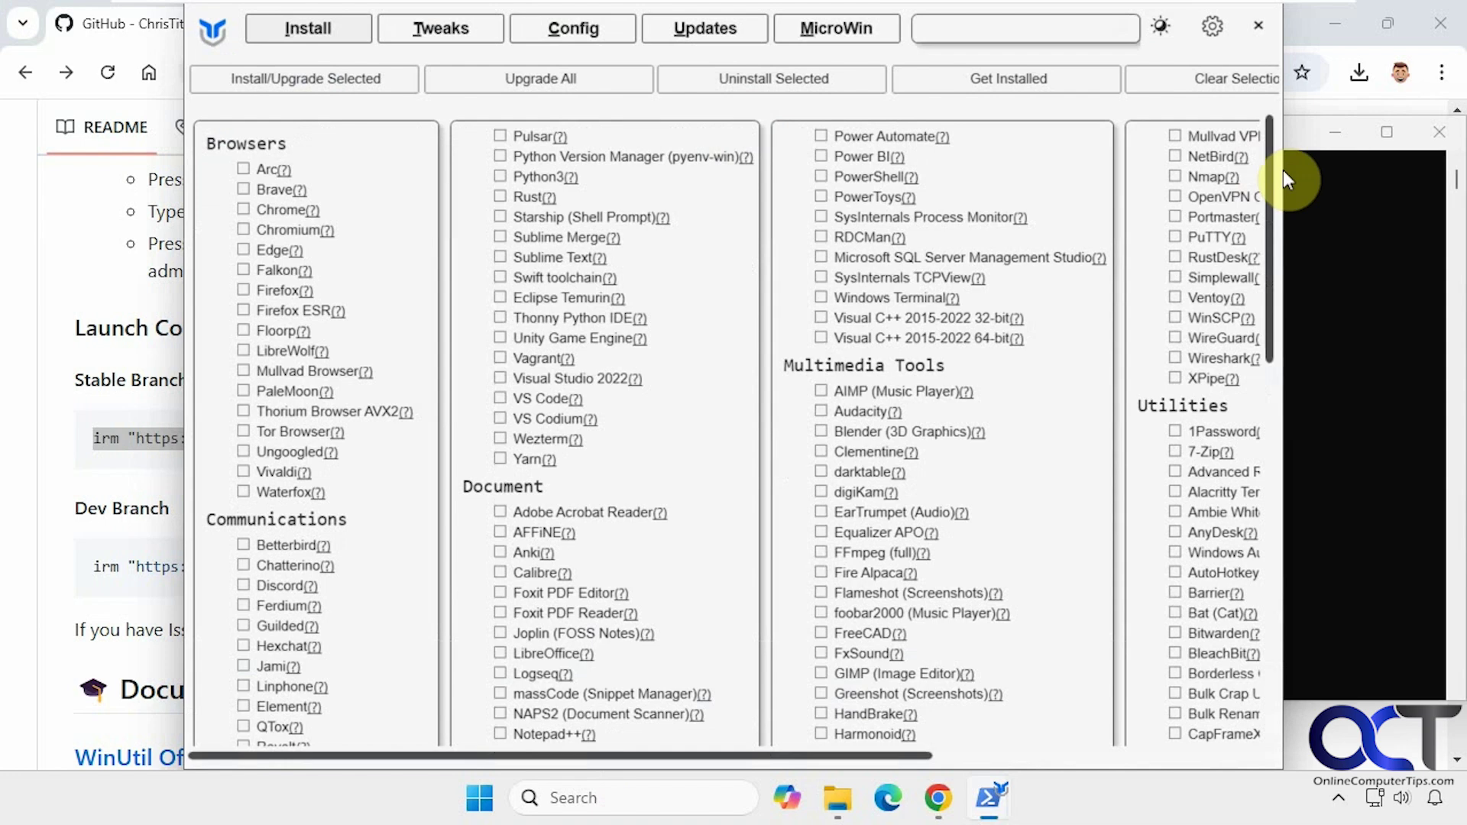
left_click_drag(1291, 168, 1463, 170)
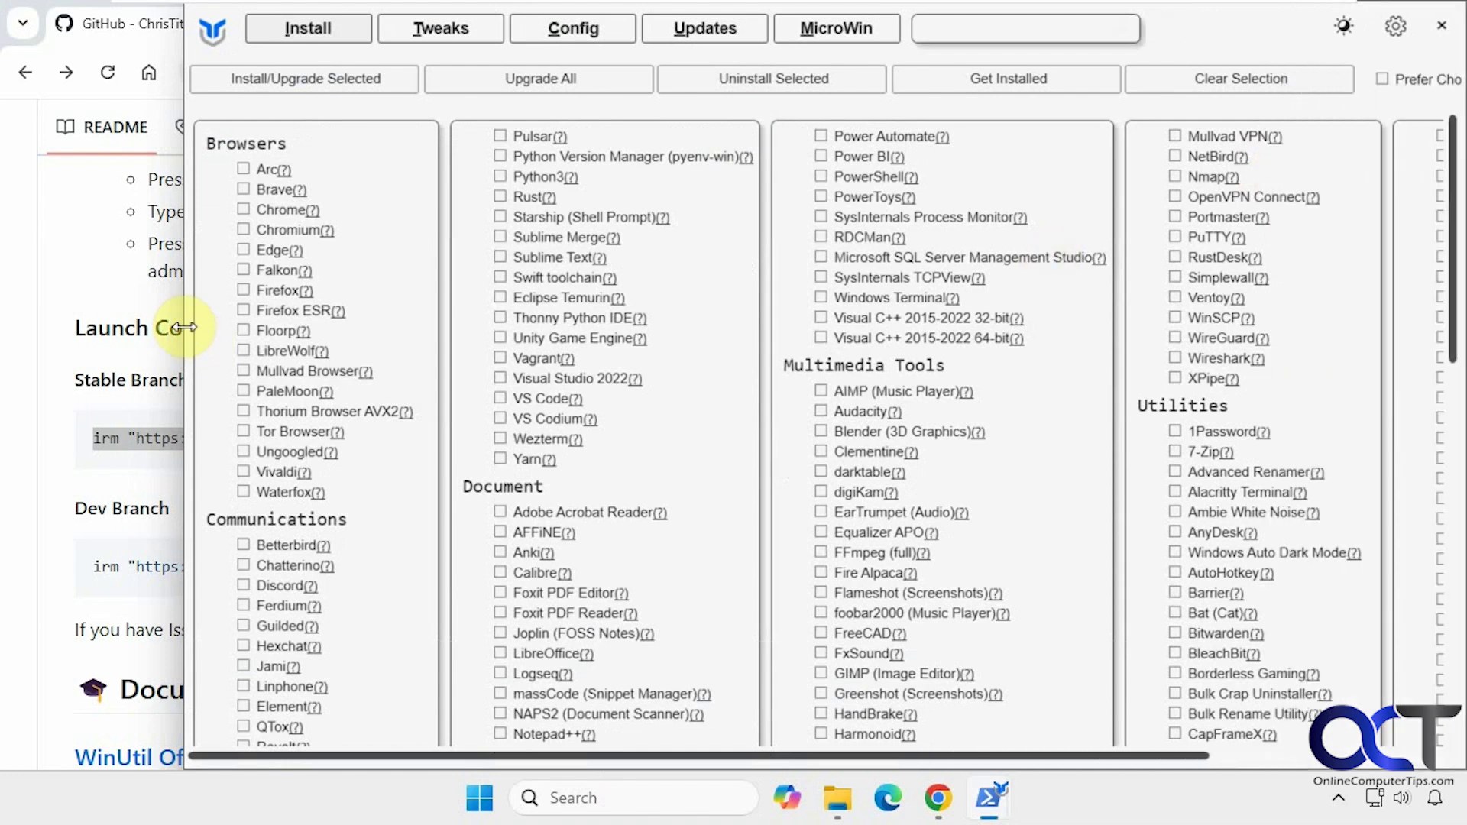
left_click_drag(136, 327, 6, 329)
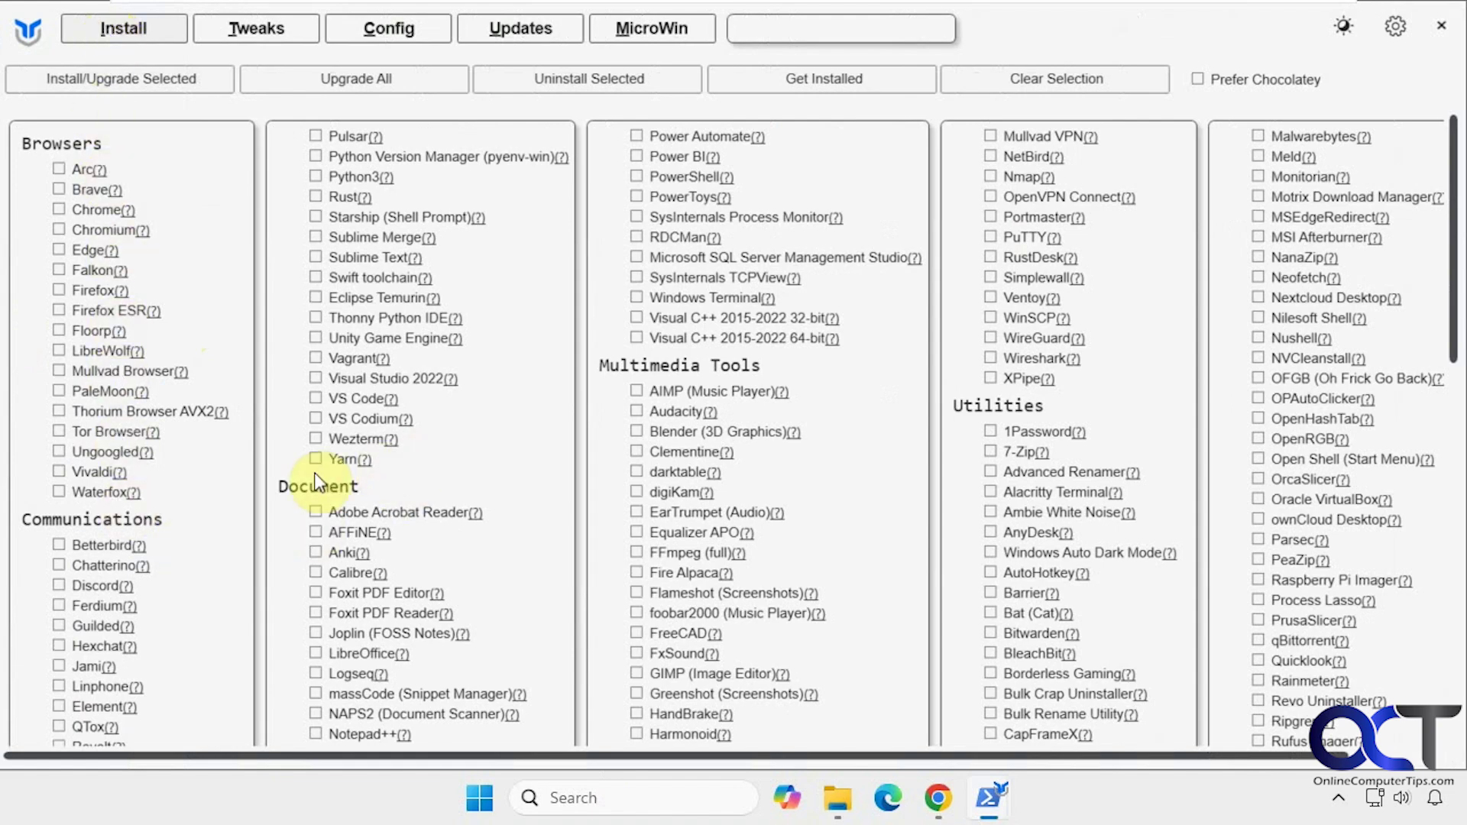
scroll(269, 461, "down", 5)
scroll(268, 470, "down", 4)
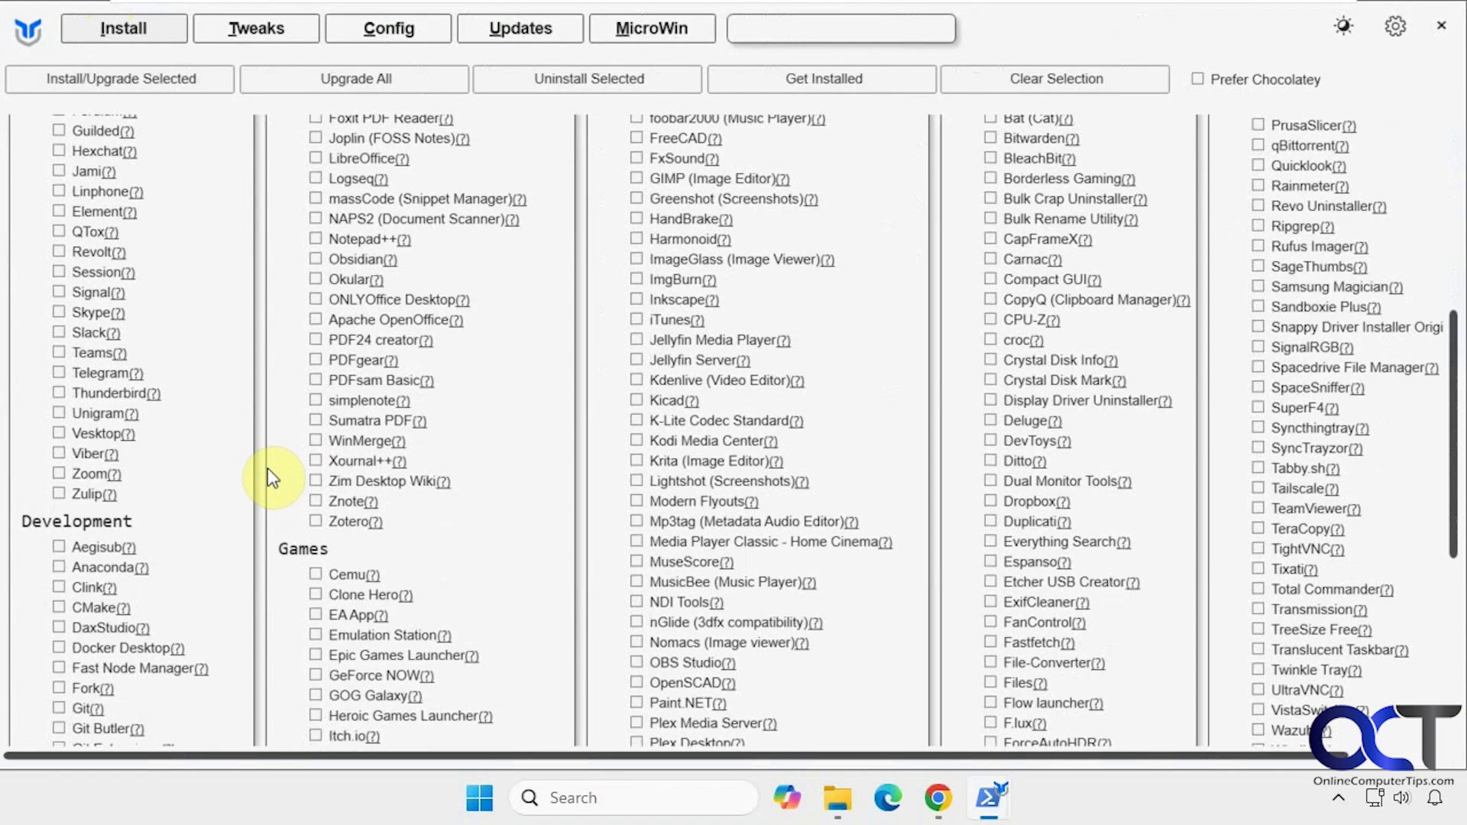
scroll(267, 469, "down", 9)
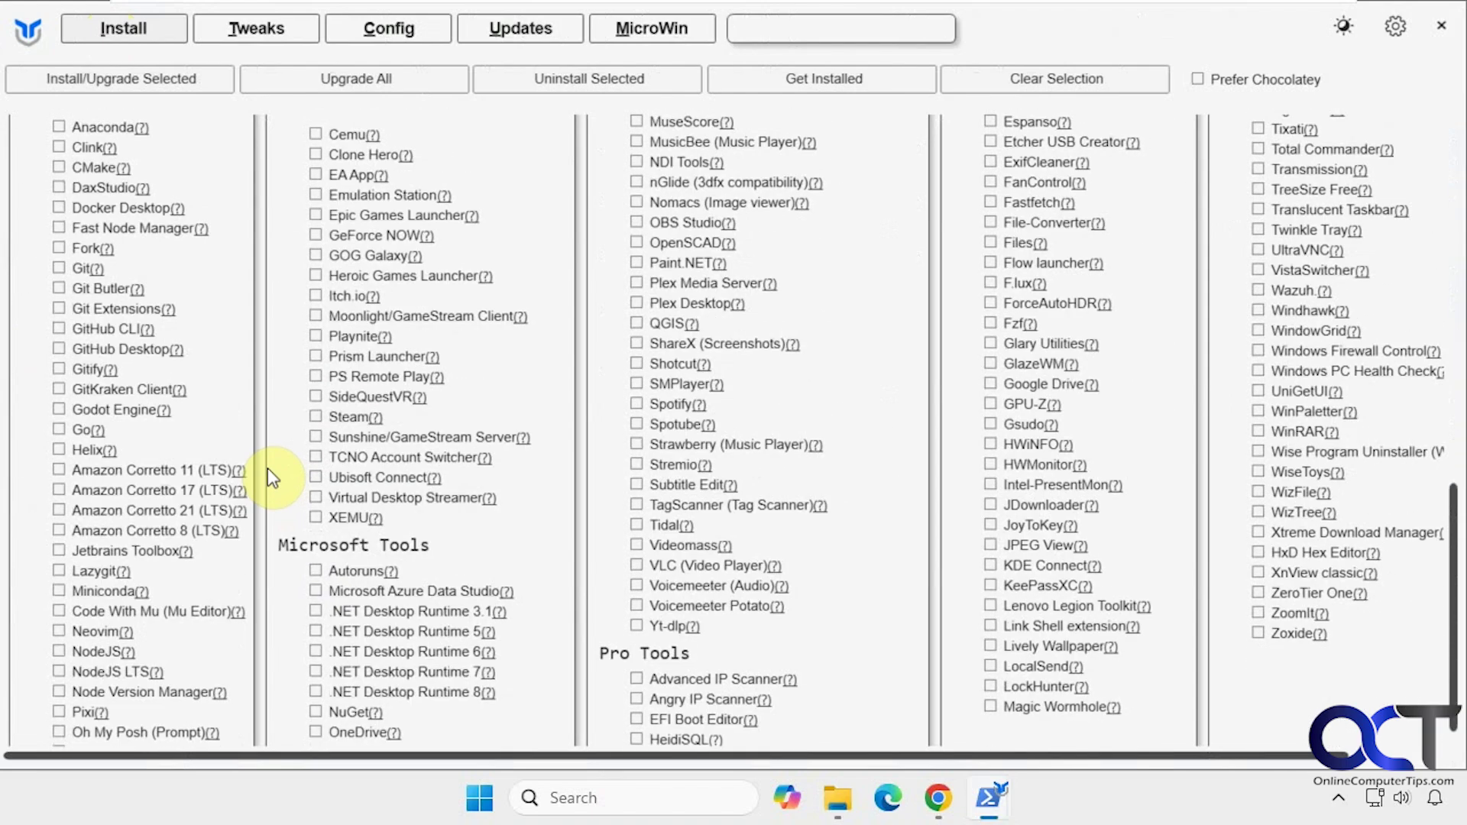
scroll(268, 474, "up", 20)
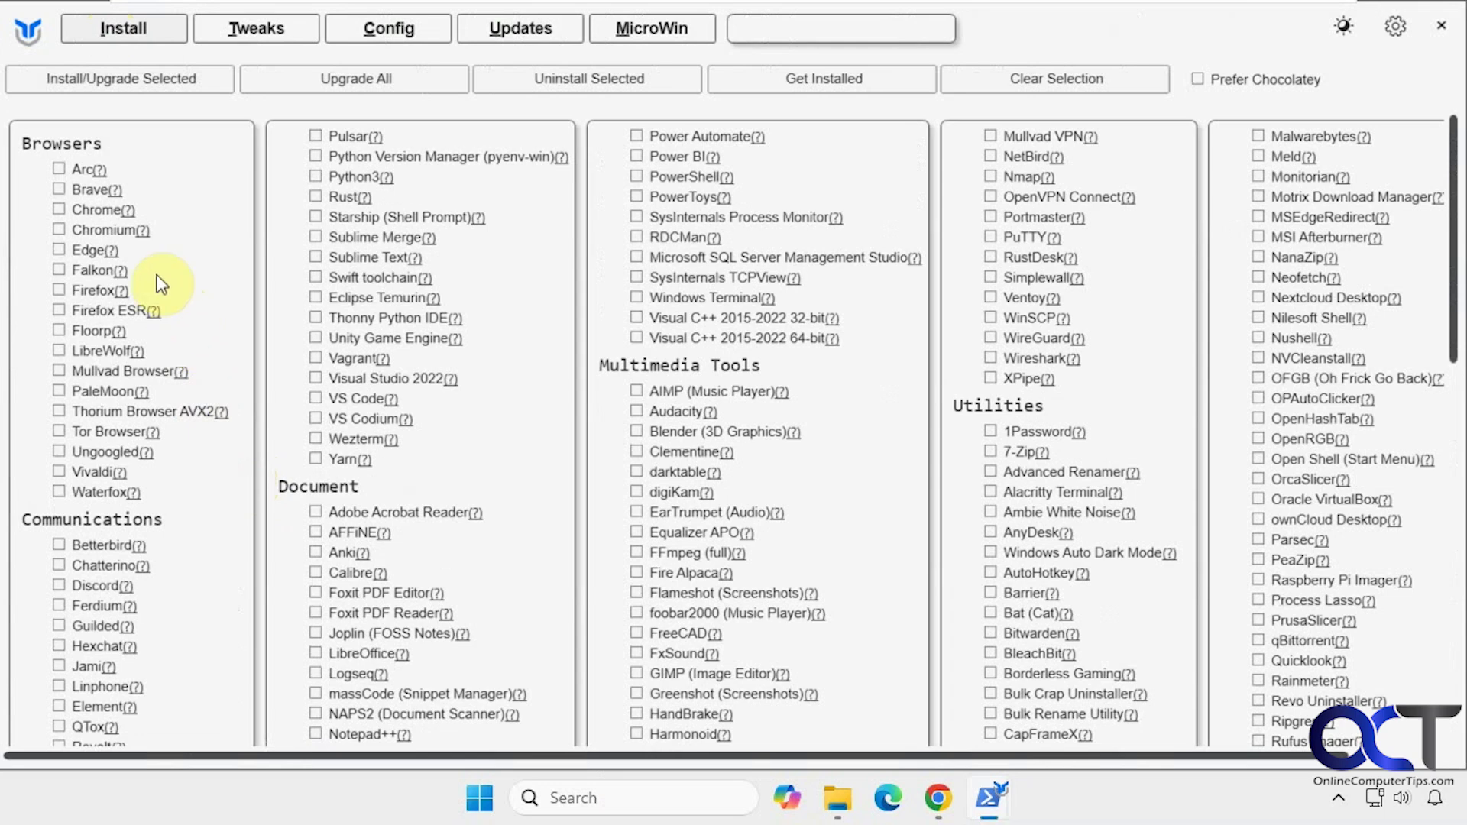
Open Brave's website from its help link in the app list, then close the browser.
left_click(114, 191)
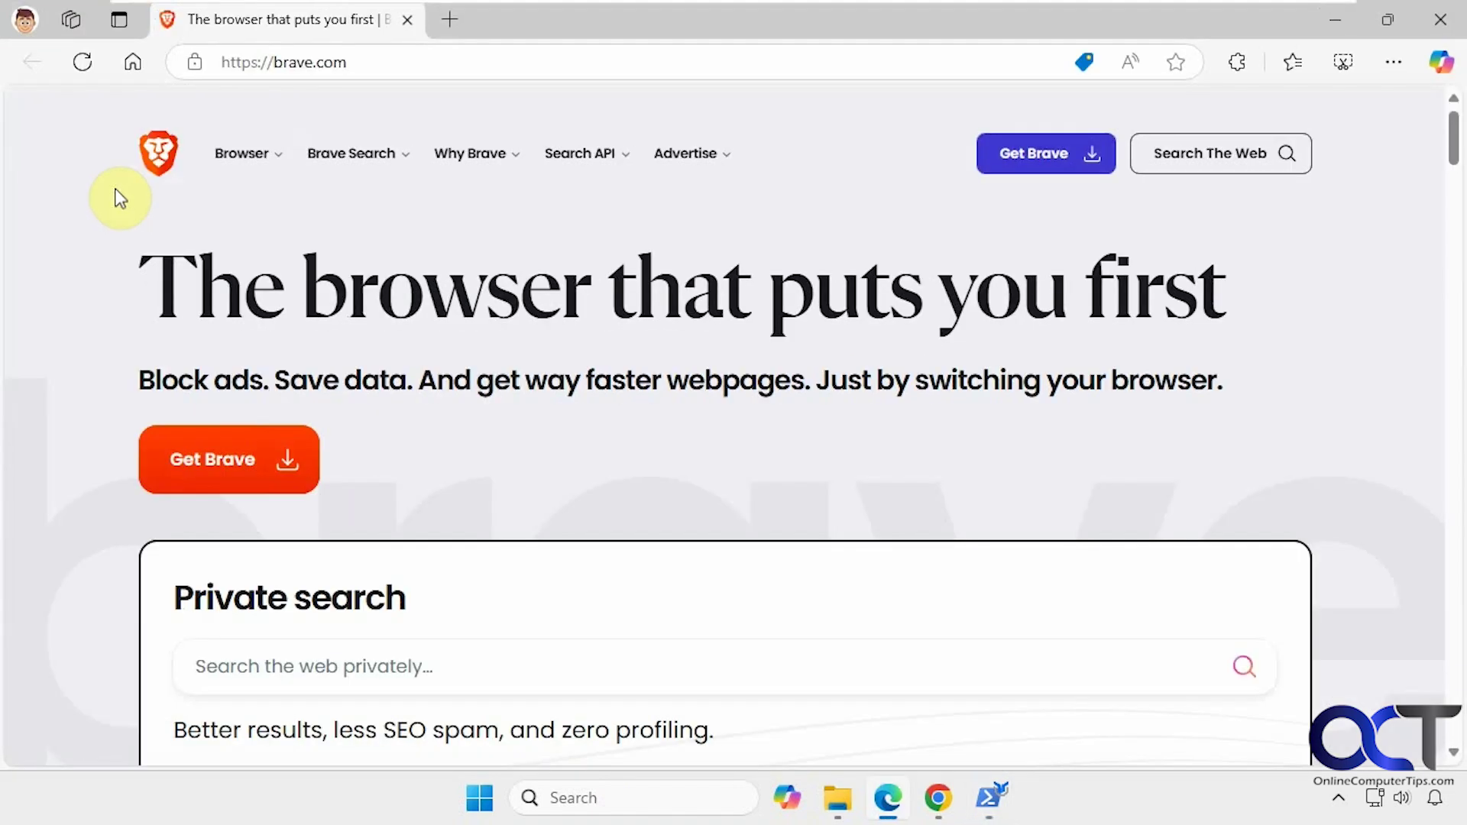
left_click(1438, 21)
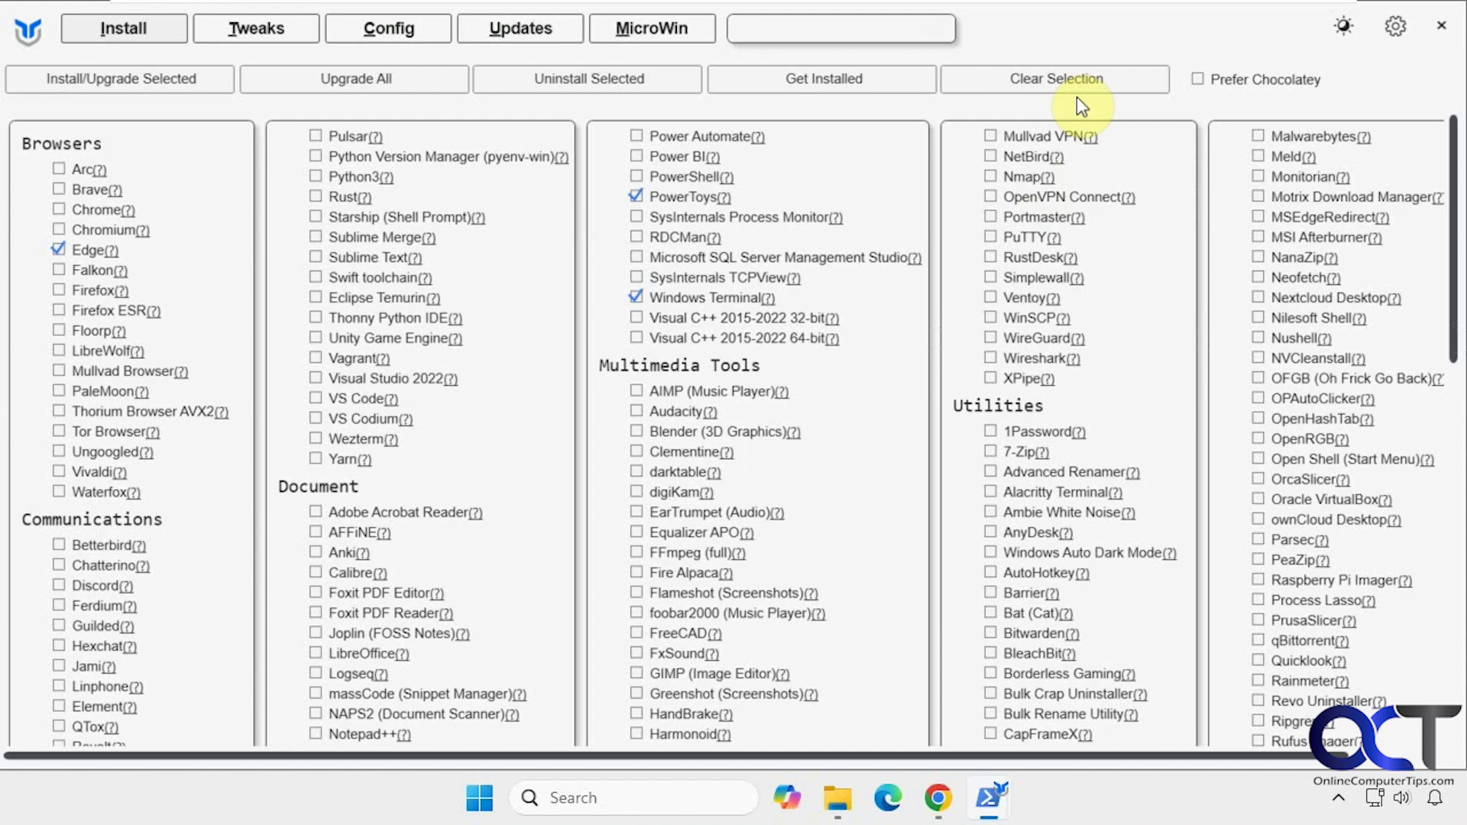
Install Brave with Install/Upgrade Selected, follow the console log, and check the Start menu.
left_click(1061, 81)
left_click(83, 85)
mouse_move(993, 817)
left_click(910, 663)
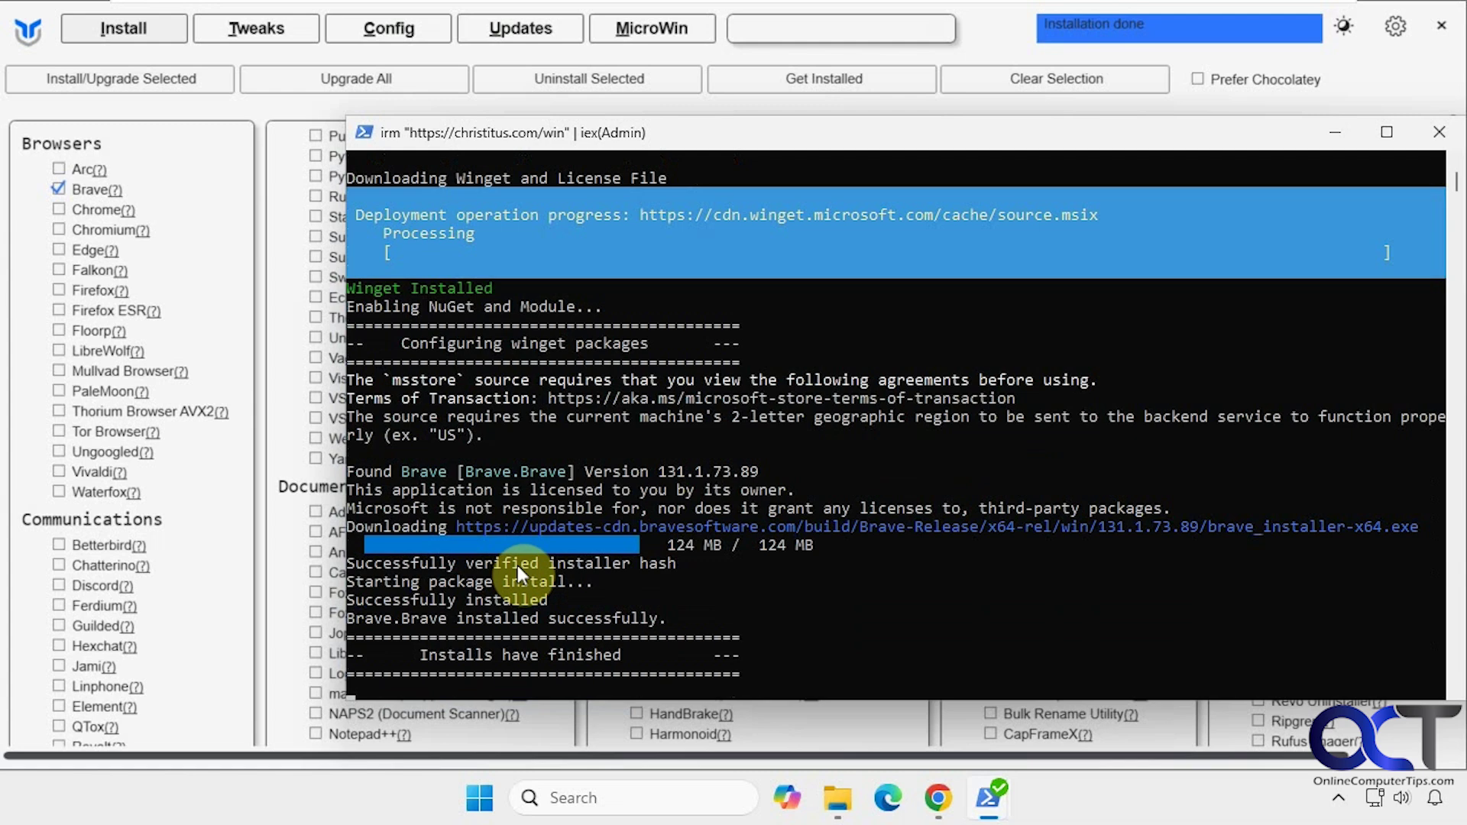
left_click(482, 802)
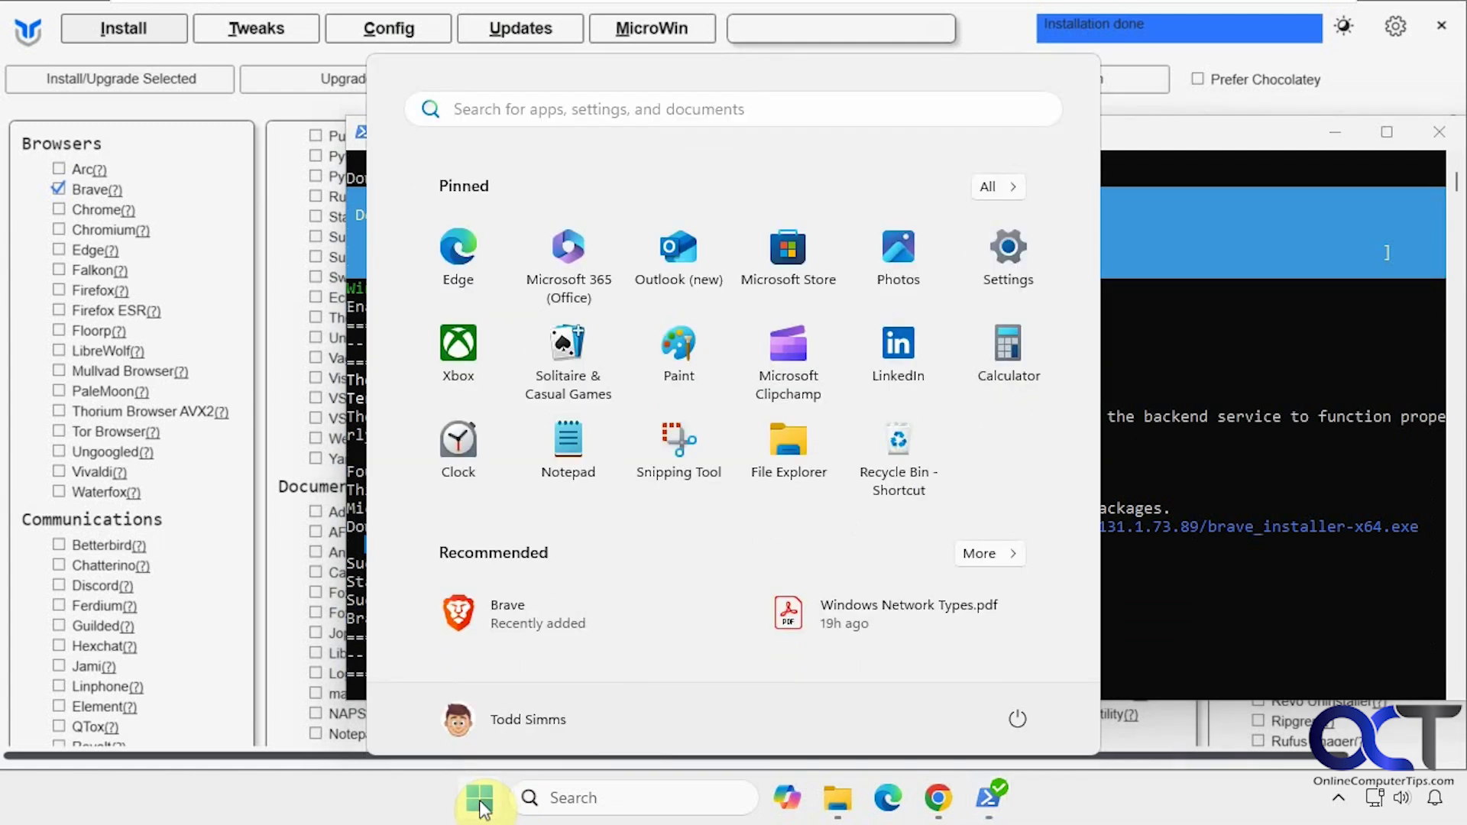
left_click(364, 811)
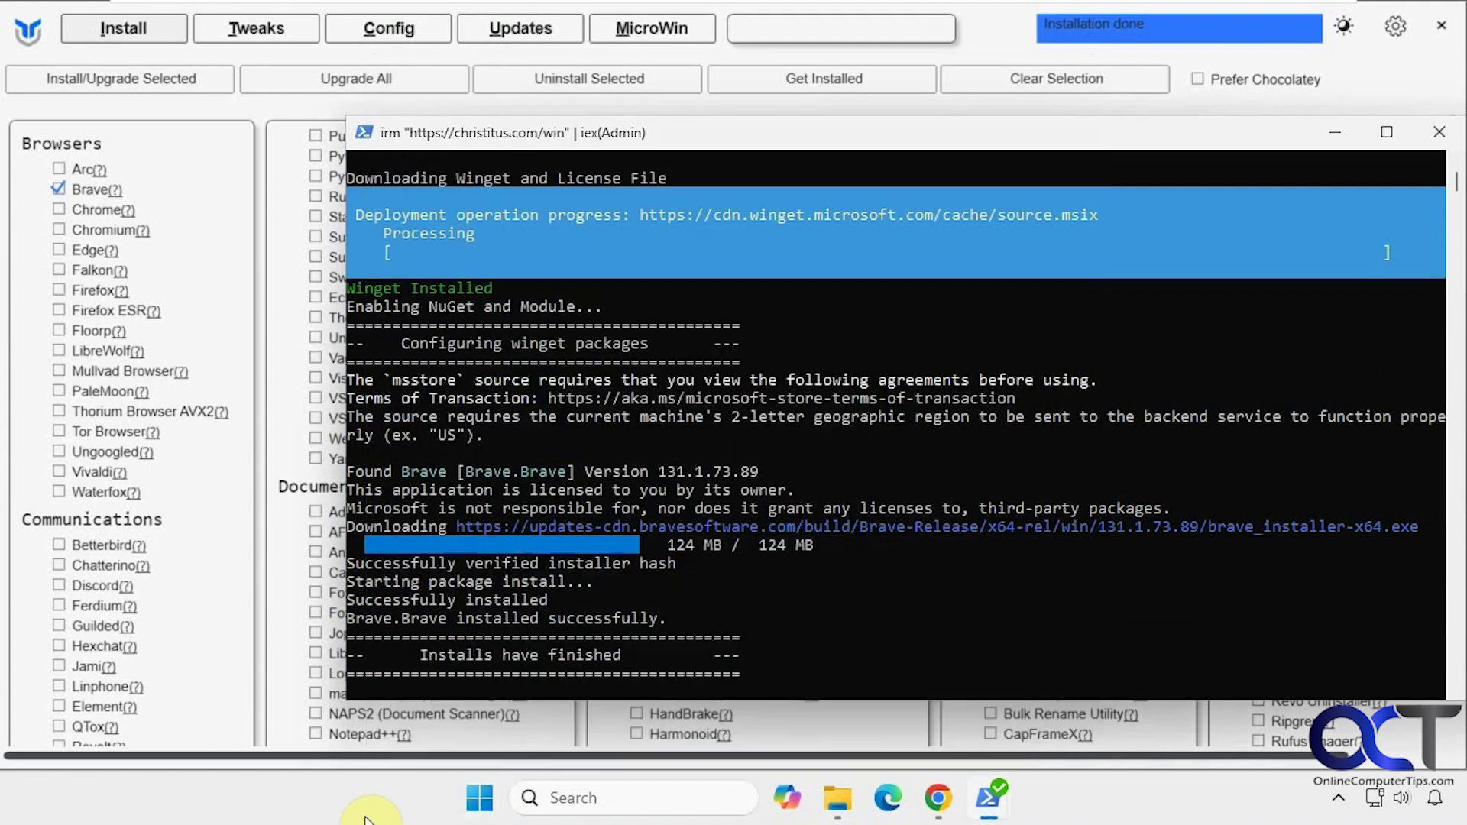
Swap Brave for Firefox, install it with Chocolatey preferred, and follow the install log.
left_click(1325, 130)
left_click(60, 190)
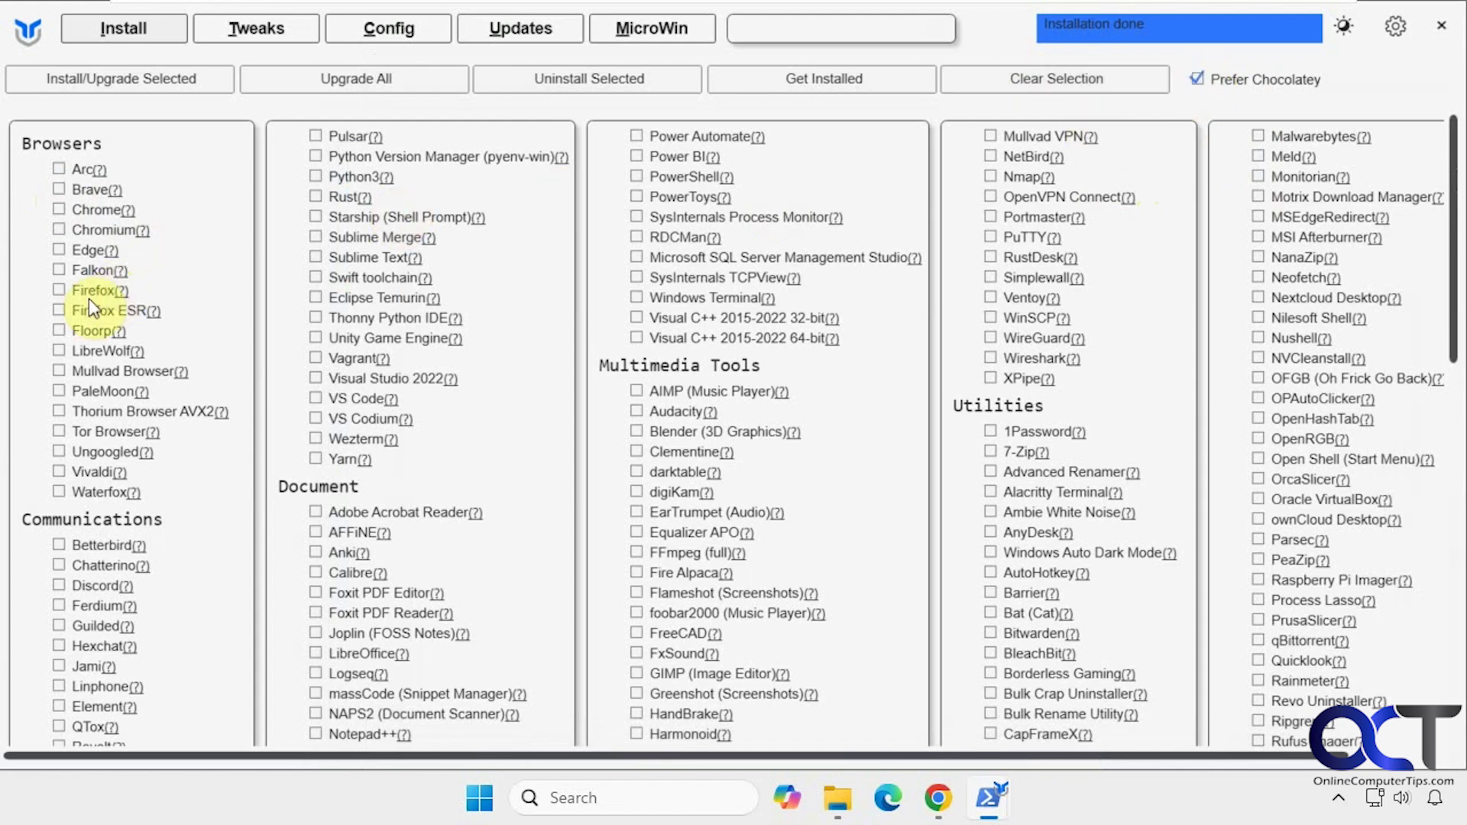
left_click(61, 292)
left_click(138, 78)
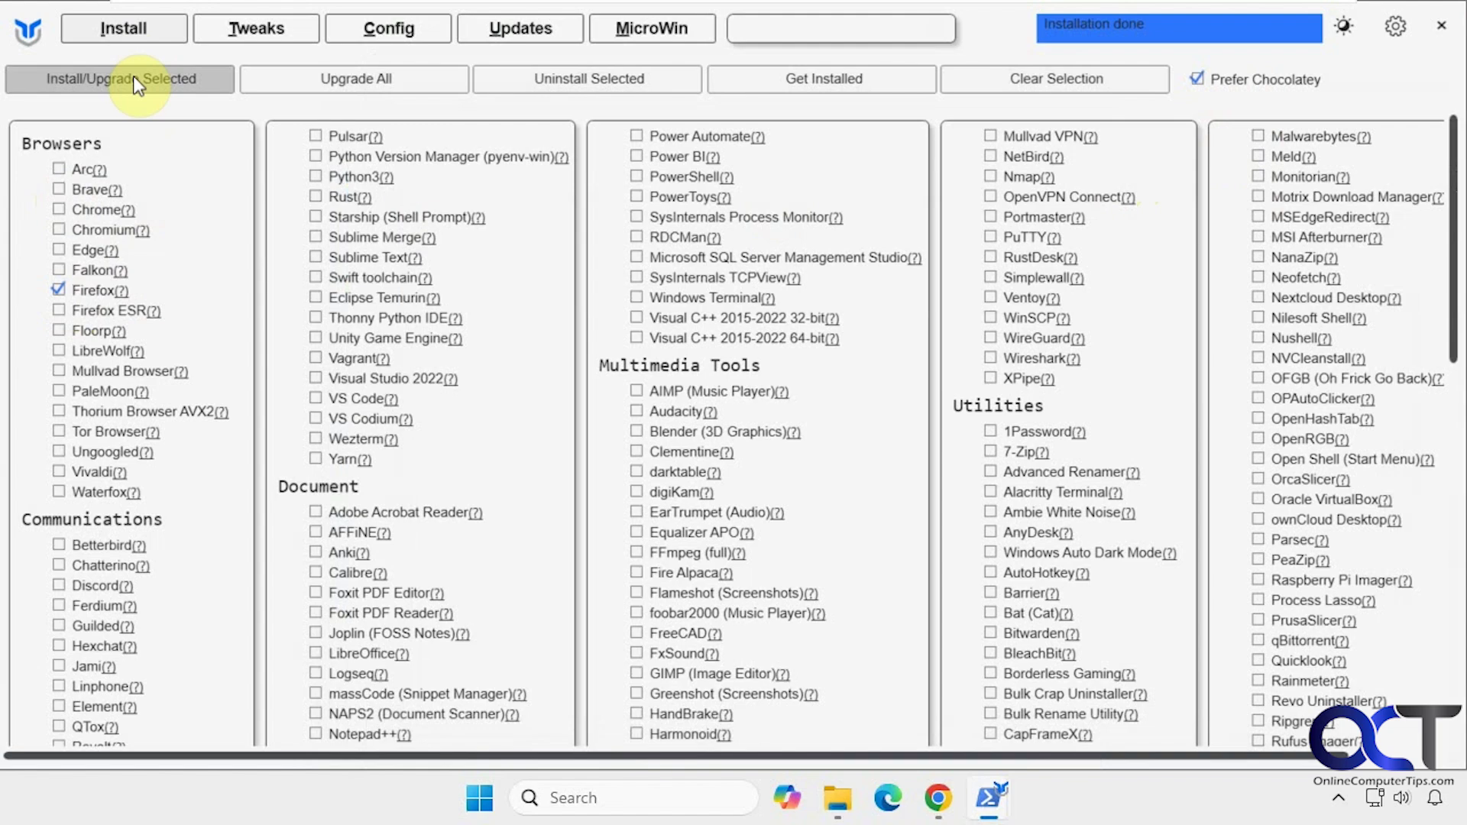
mouse_move(988, 797)
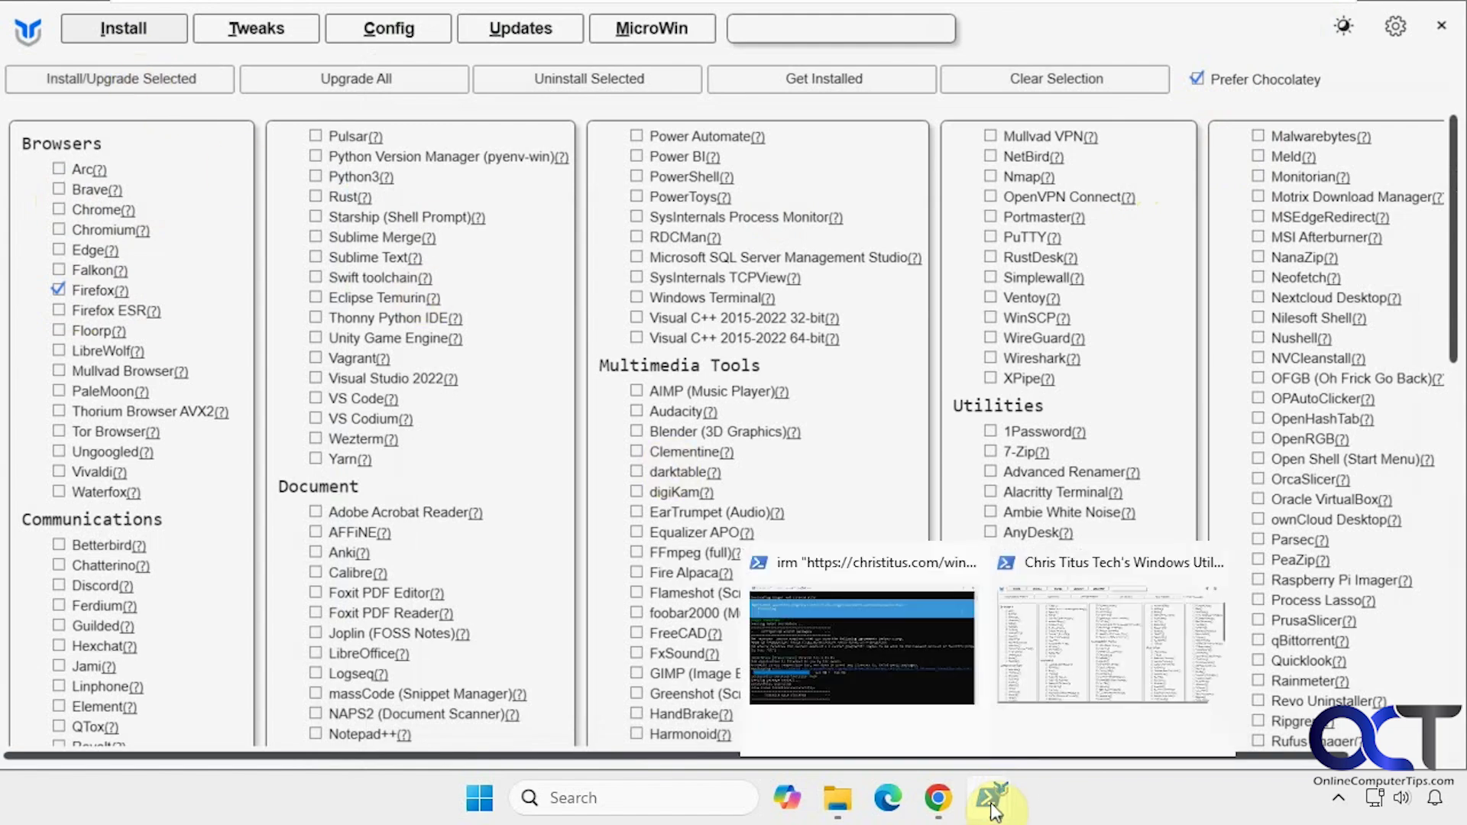
left_click(887, 686)
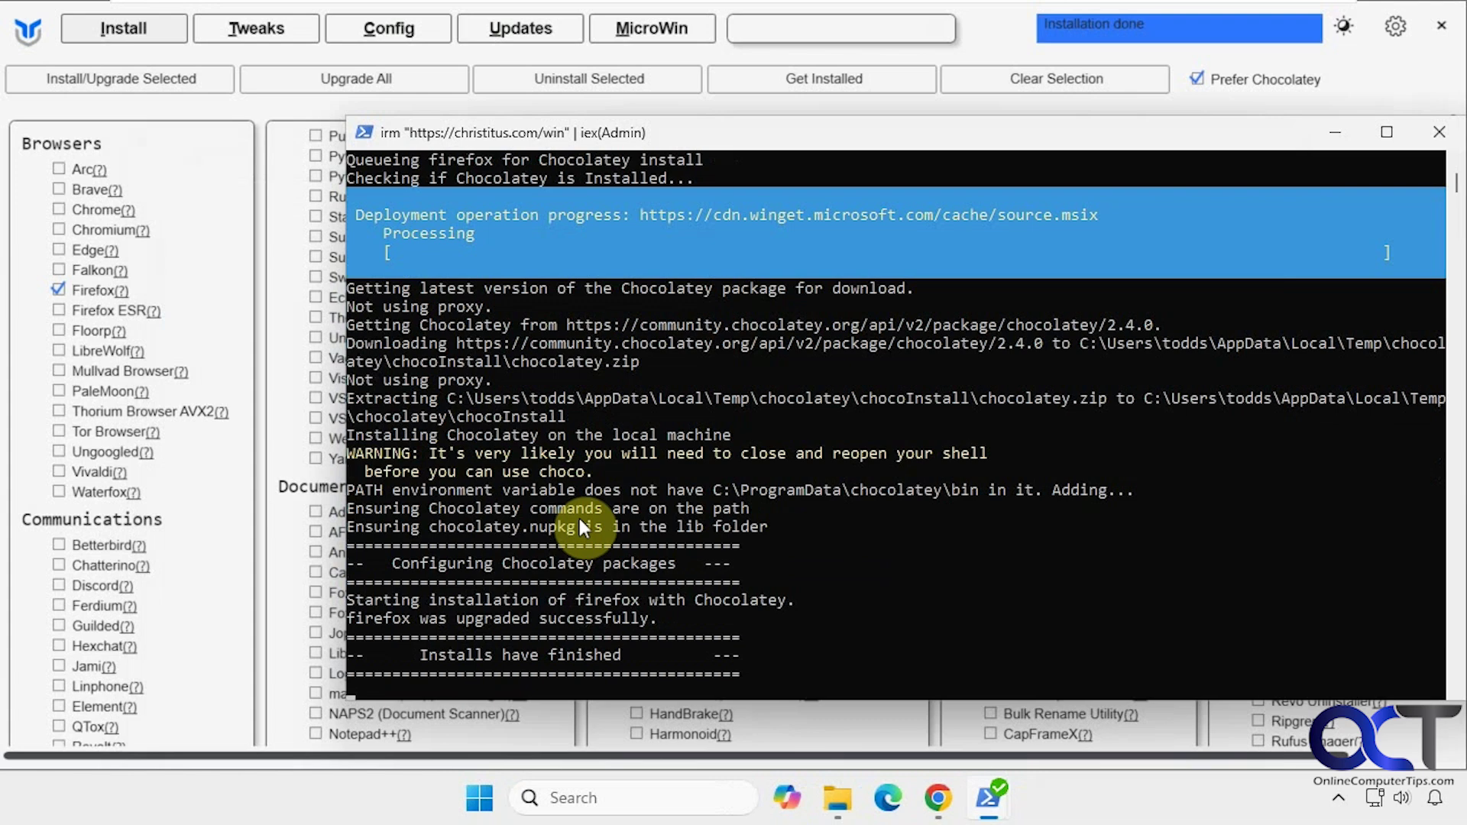
Check the Start menu for the newly installed Firefox, then hide the console.
left_click(482, 797)
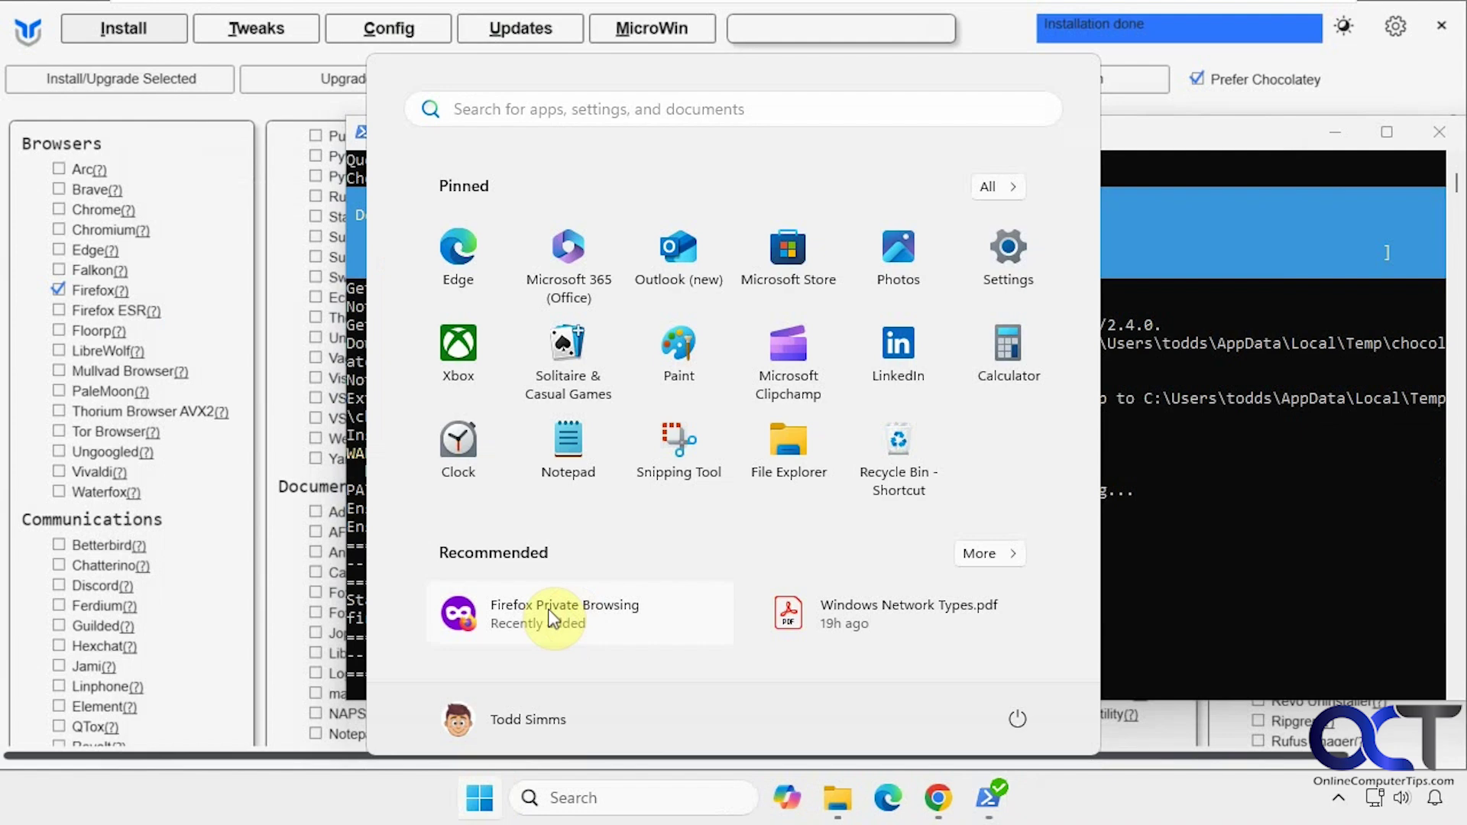
left_click(481, 799)
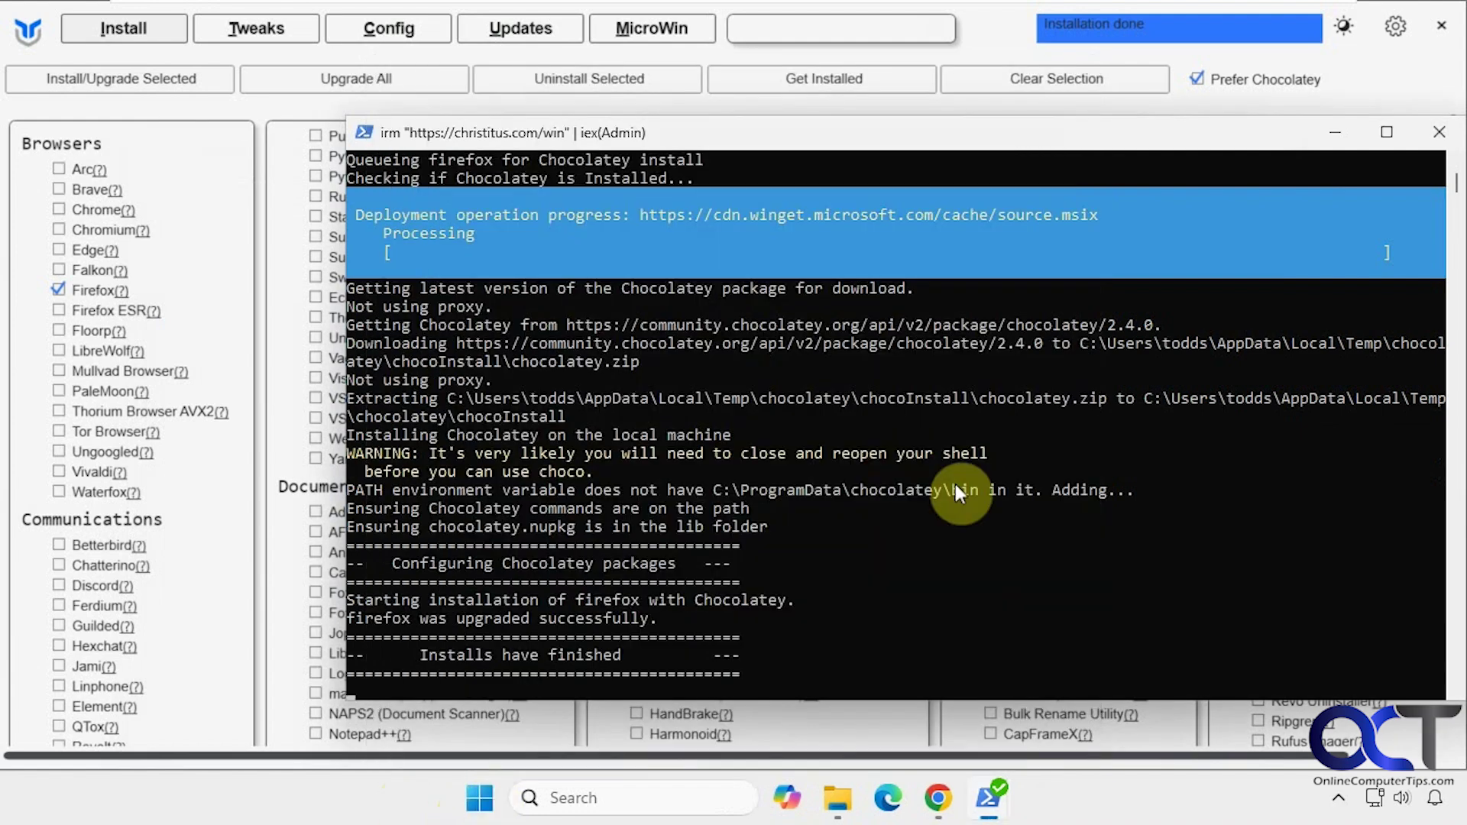
left_click(1338, 134)
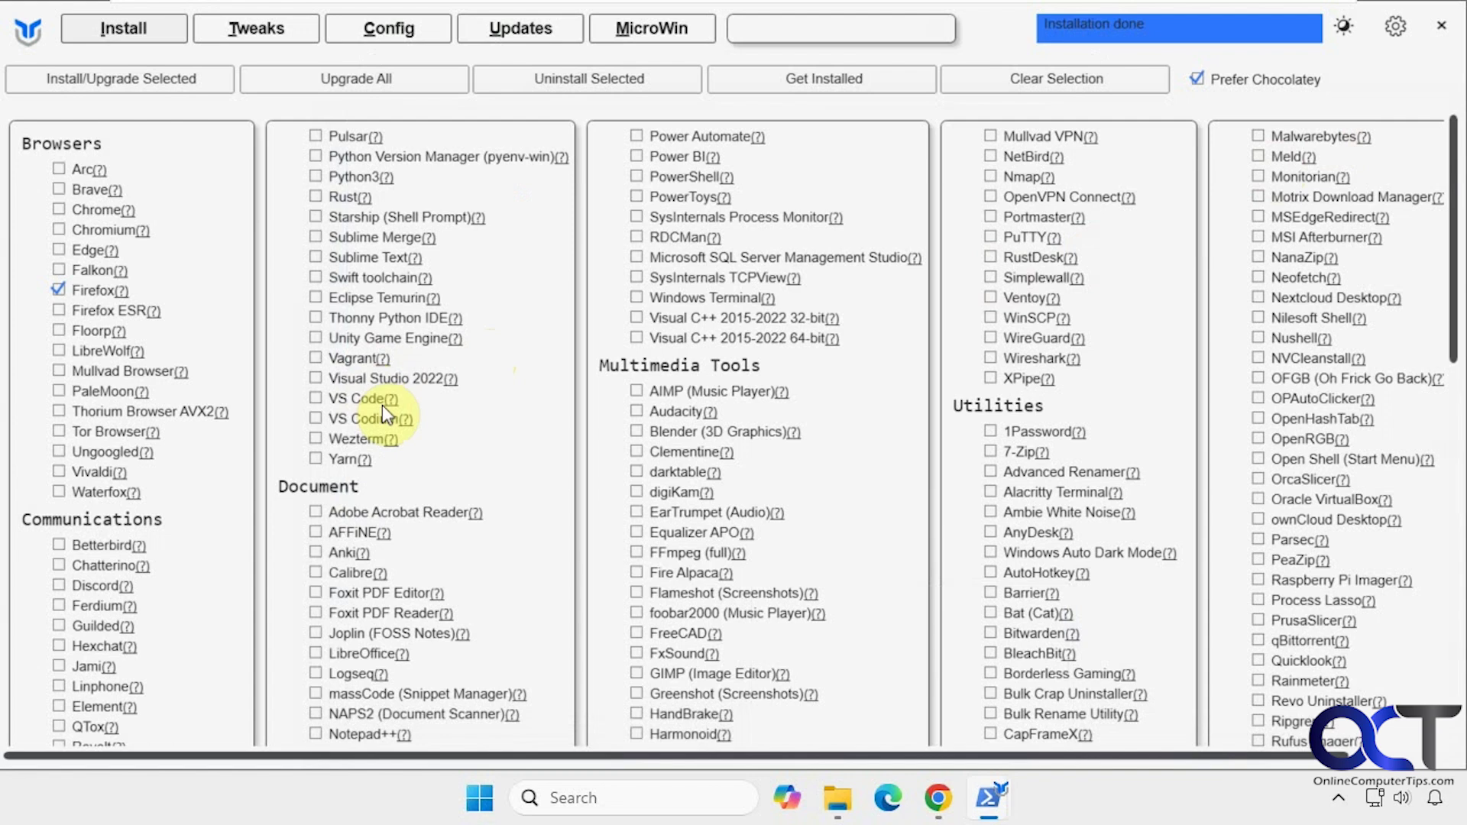
mouse_move(393, 418)
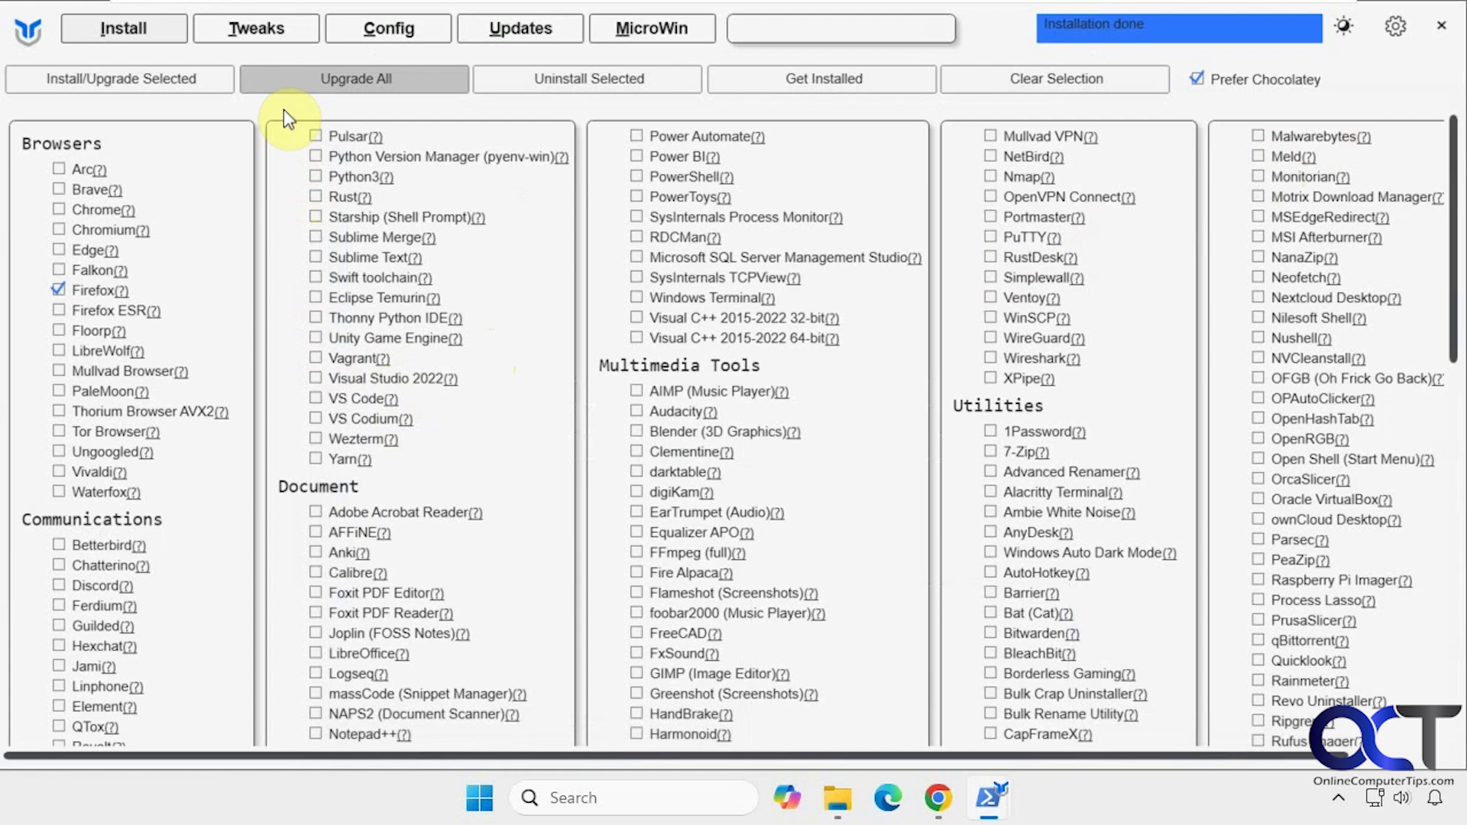
On the Tweaks tab, try the Standard then Minimal presets, clear them, and scroll to Advanced Tweaks.
left_click(257, 28)
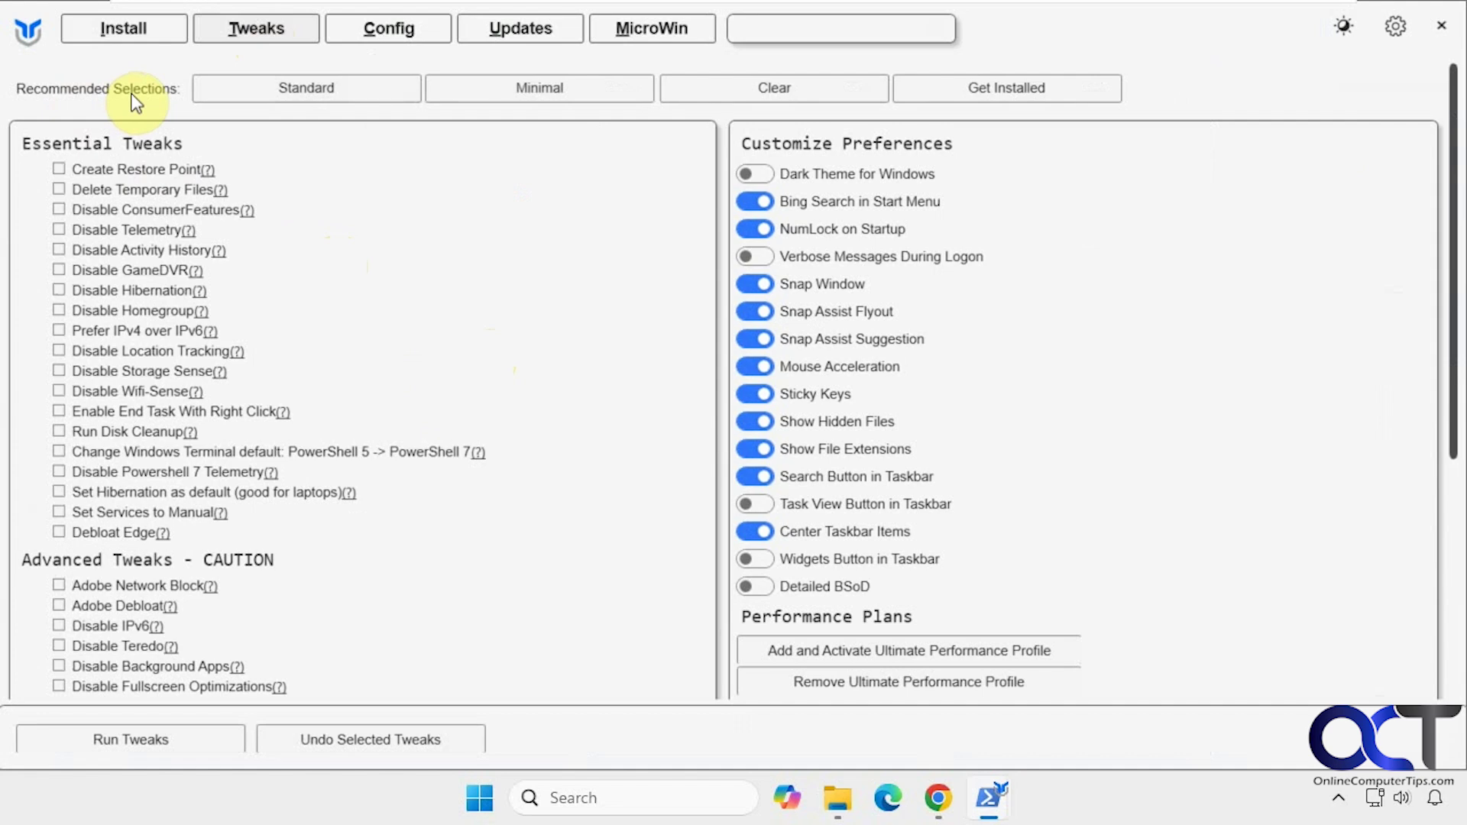
left_click(261, 87)
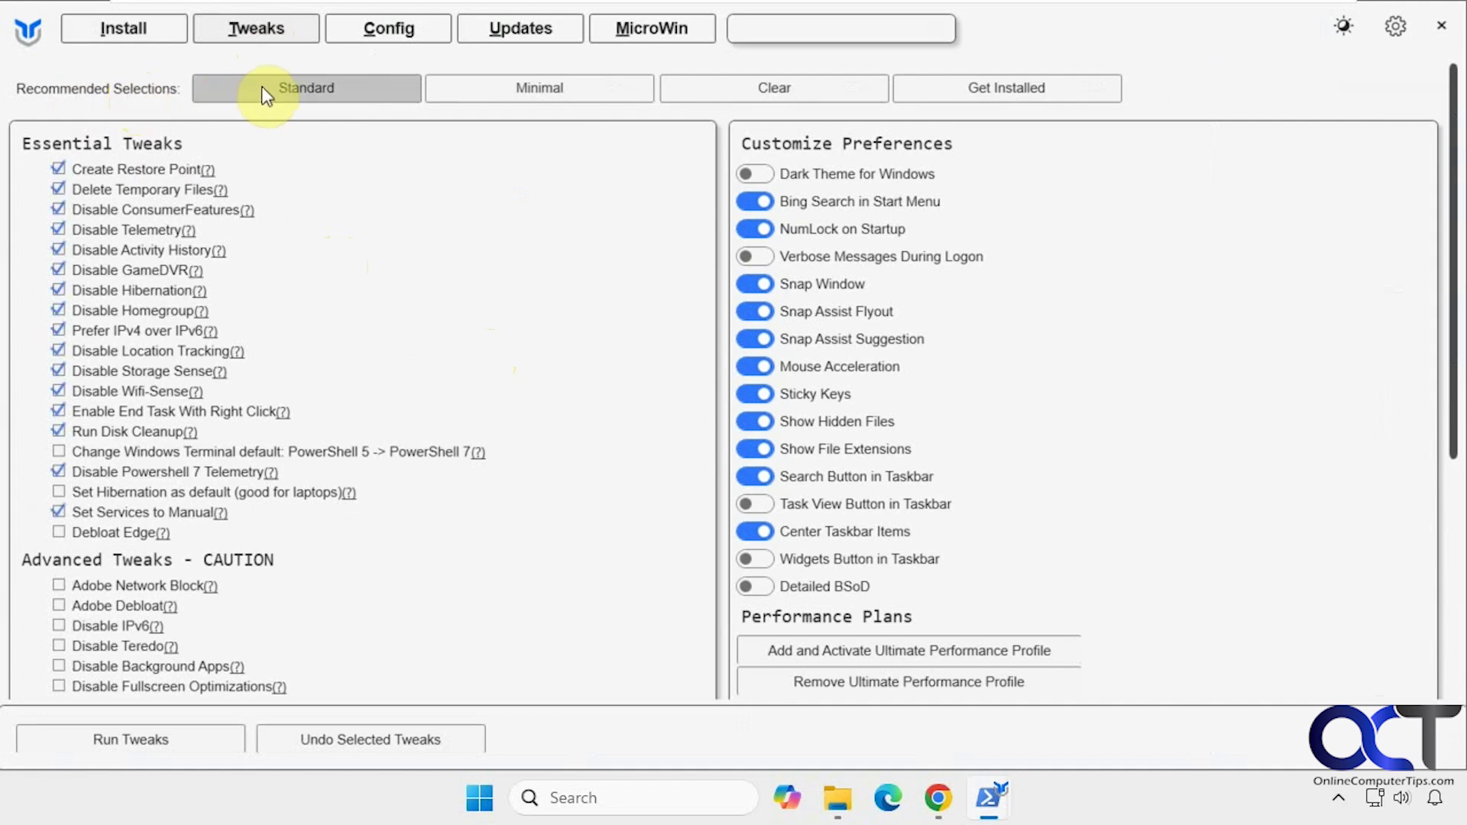
left_click(513, 84)
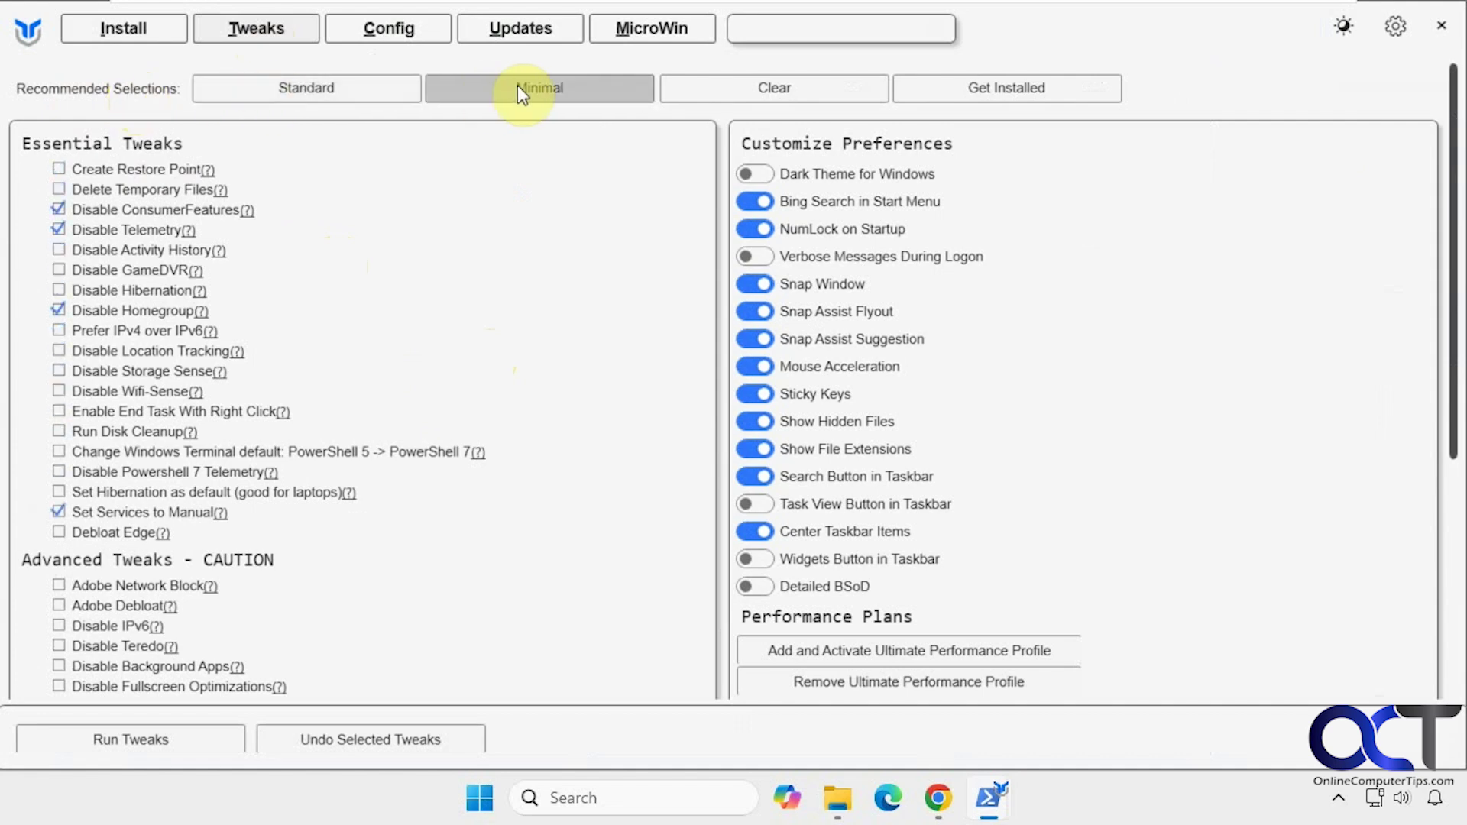
left_click(731, 86)
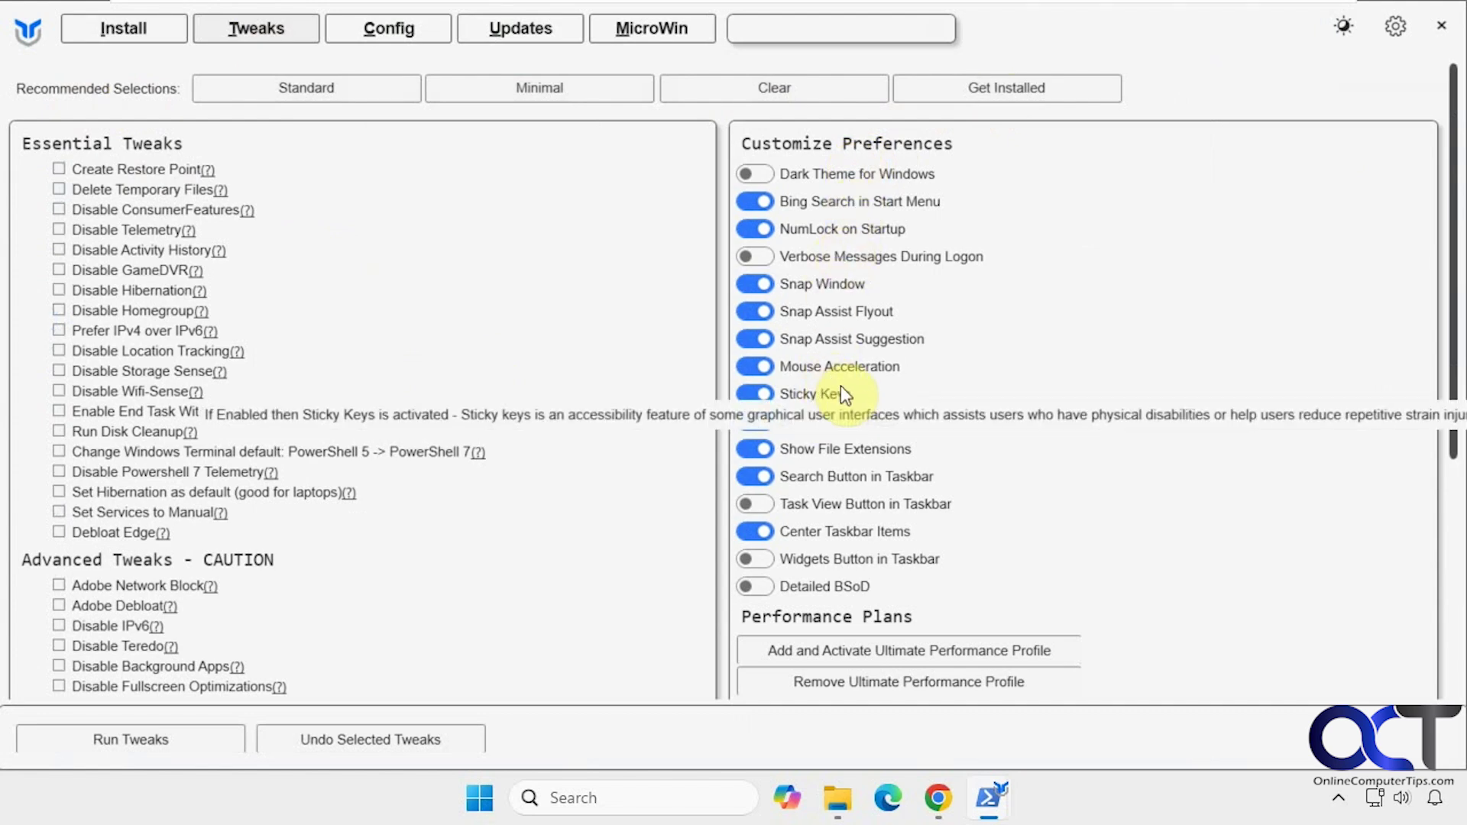
scroll(841, 385, "down", 3)
scroll(840, 385, "down", 3)
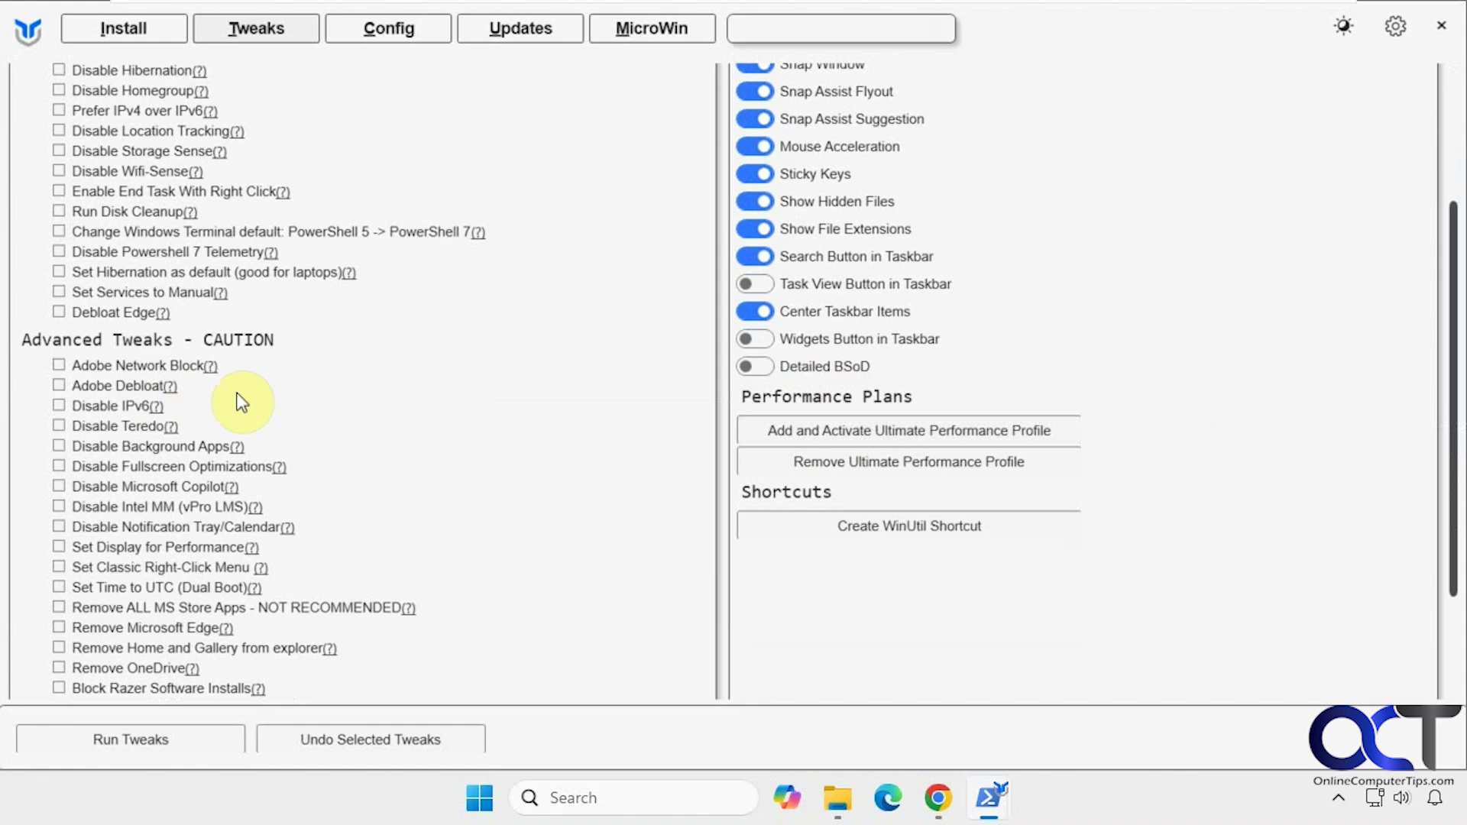
scroll(242, 403, "down", 3)
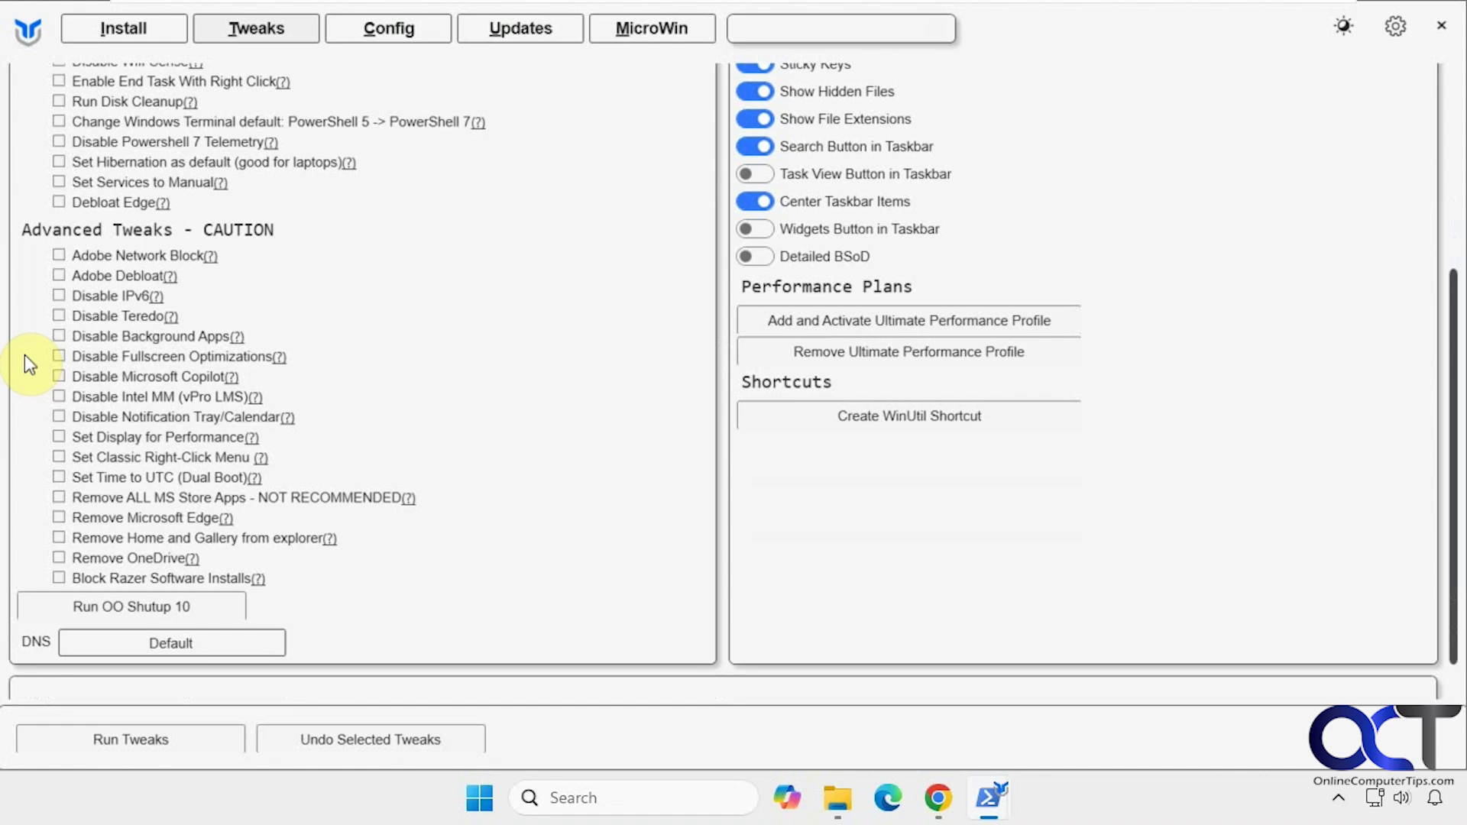
Tick Set Classic Right-Click Menu after checking the desktop's current context menu.
left_click(60, 457)
left_click(1463, 816)
right_click(449, 419)
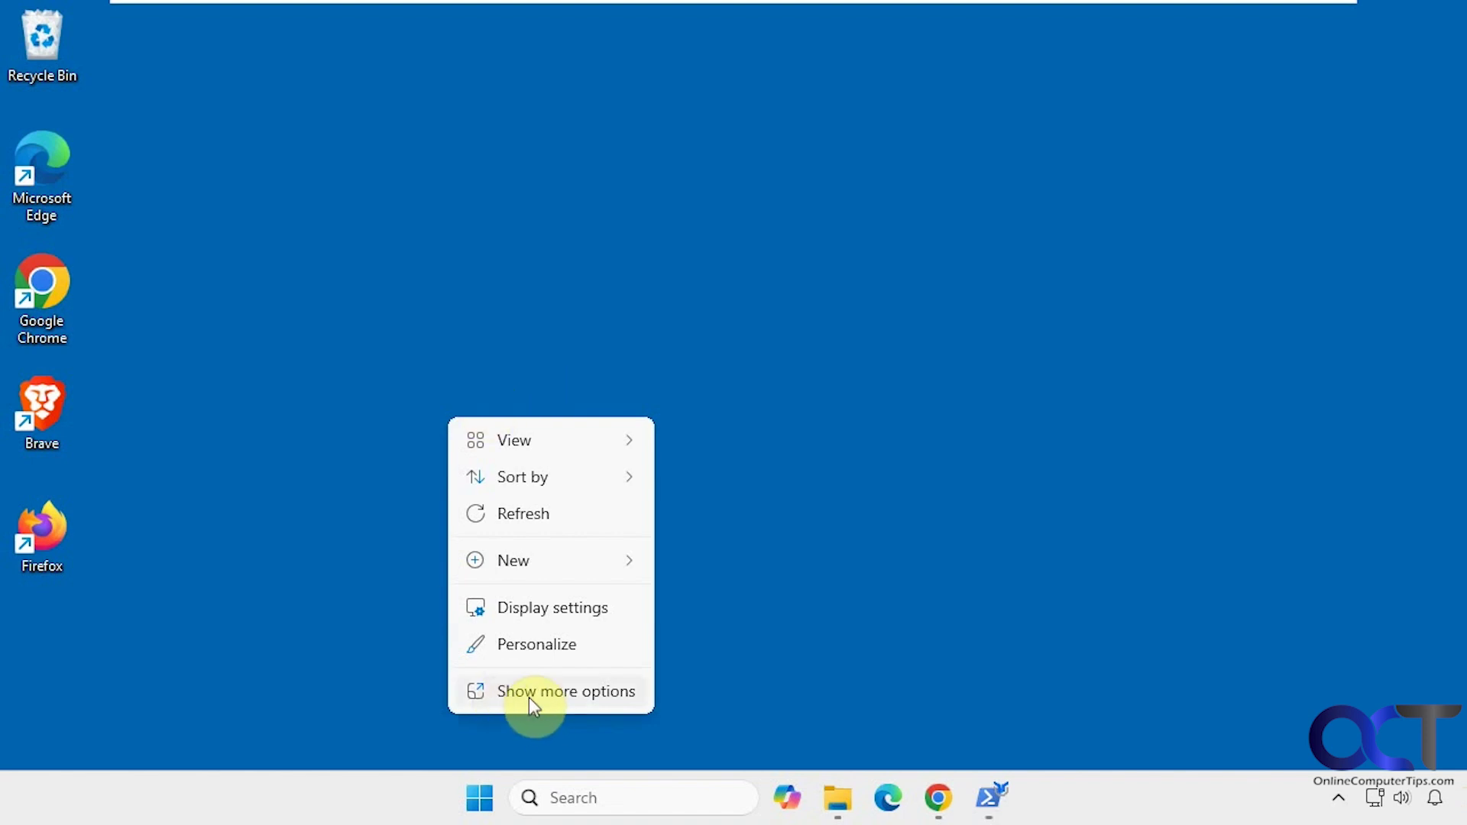
left_click(991, 797)
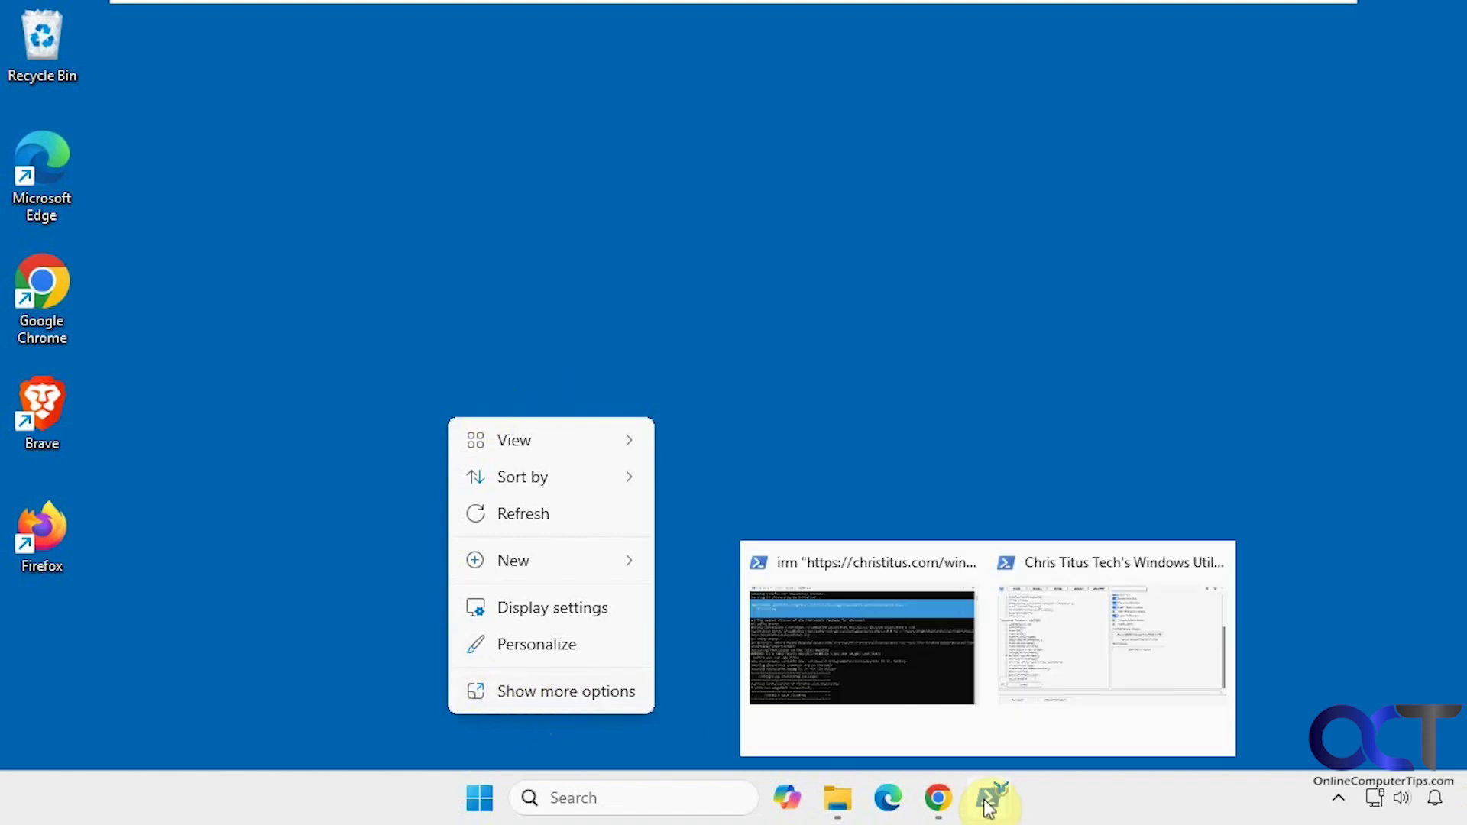
left_click(1030, 735)
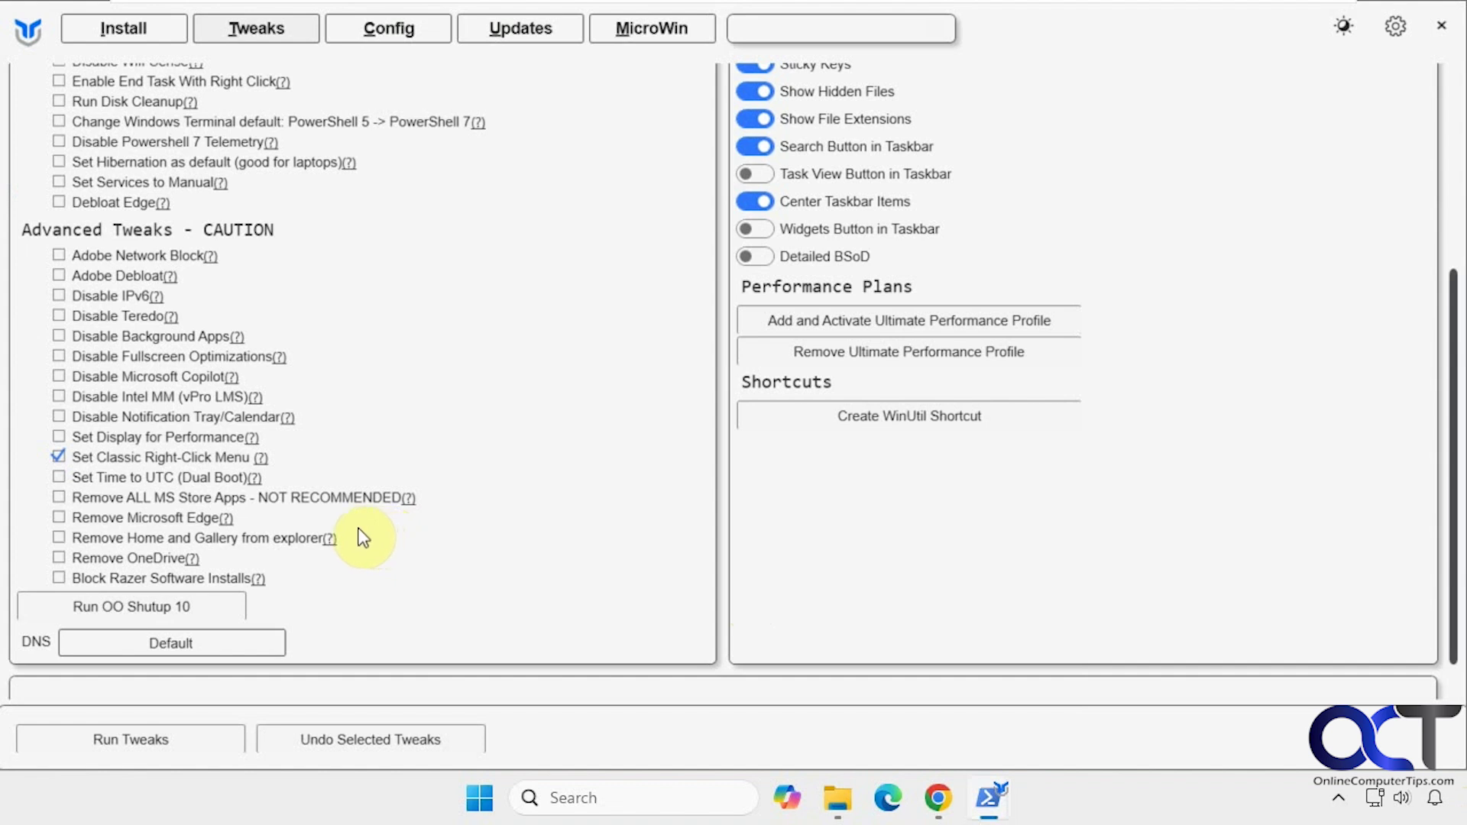
Run the tweak, follow the console log, and confirm the desktop now shows the classic menu.
left_click(168, 730)
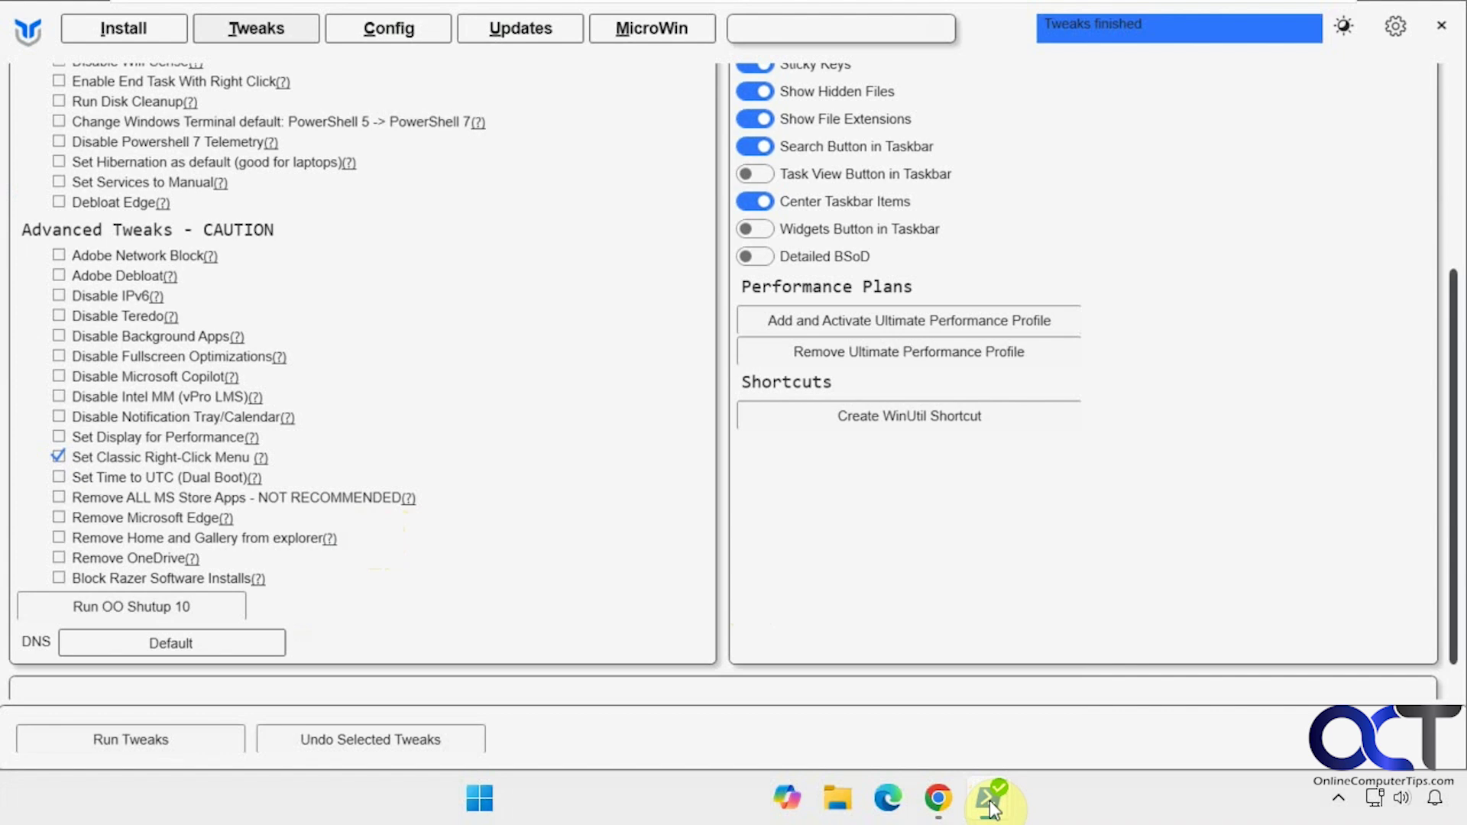
mouse_move(990, 806)
left_click(1063, 649)
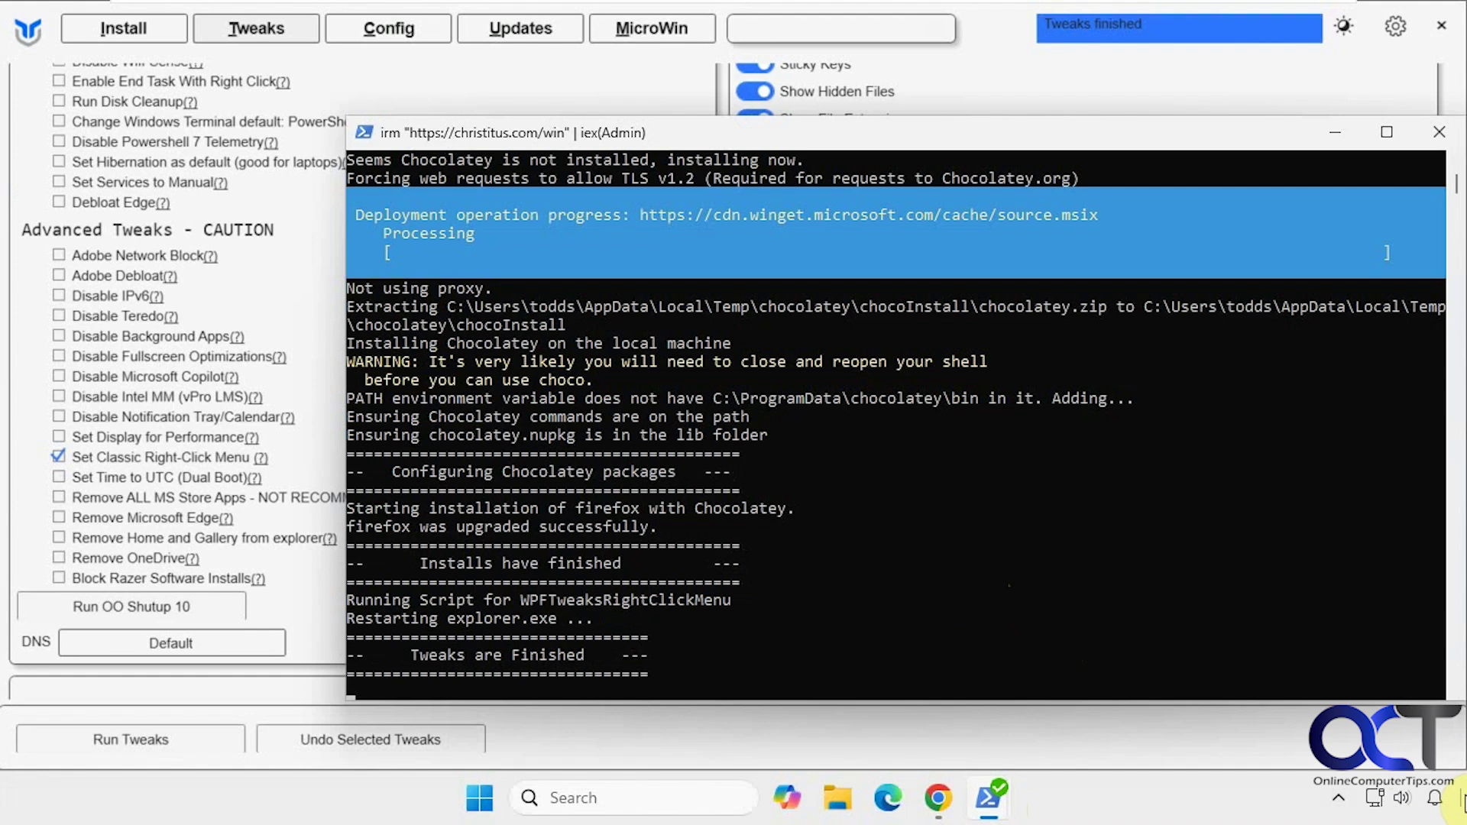
left_click(1464, 799)
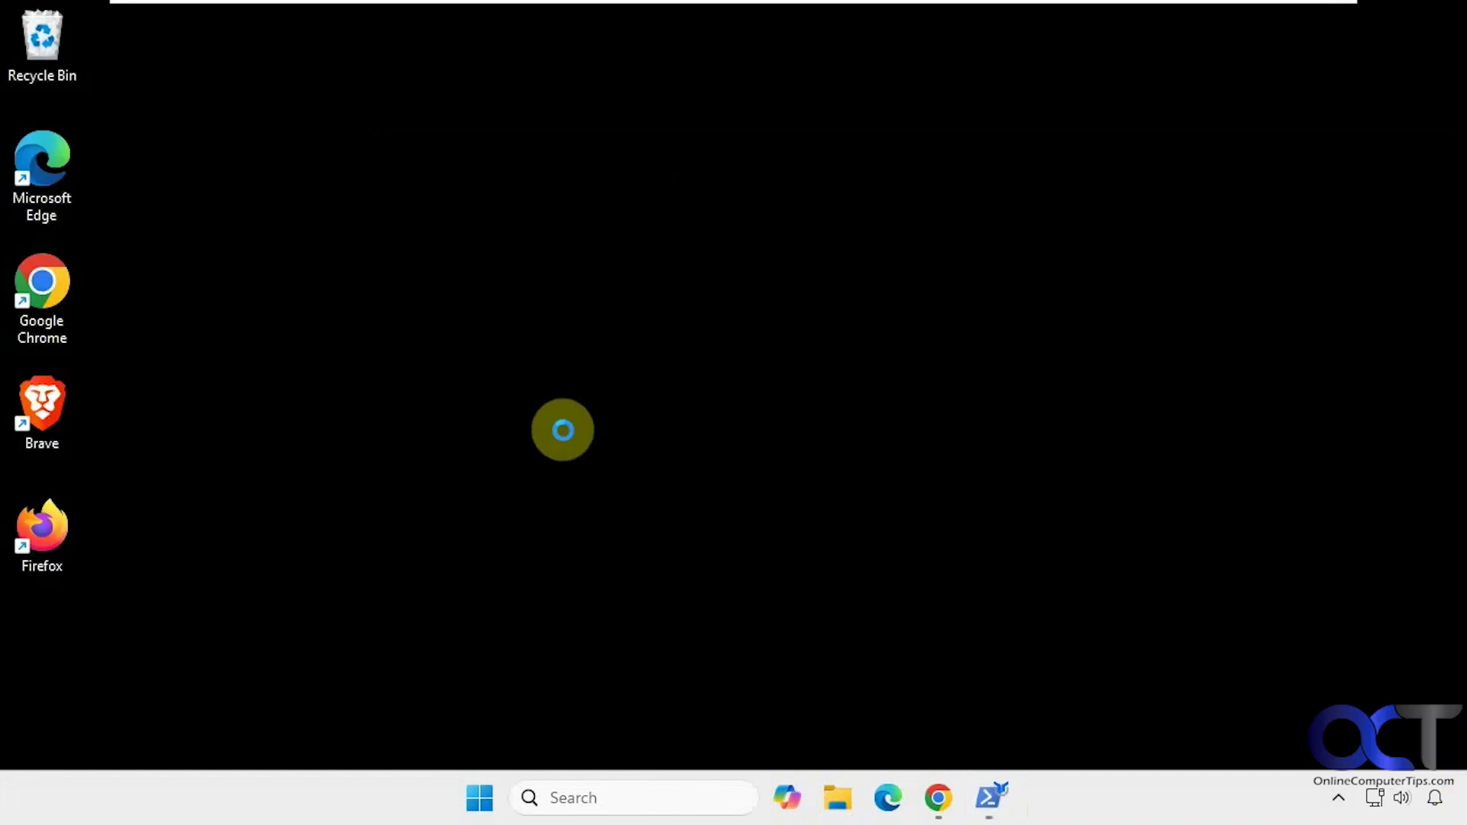
right_click(564, 430)
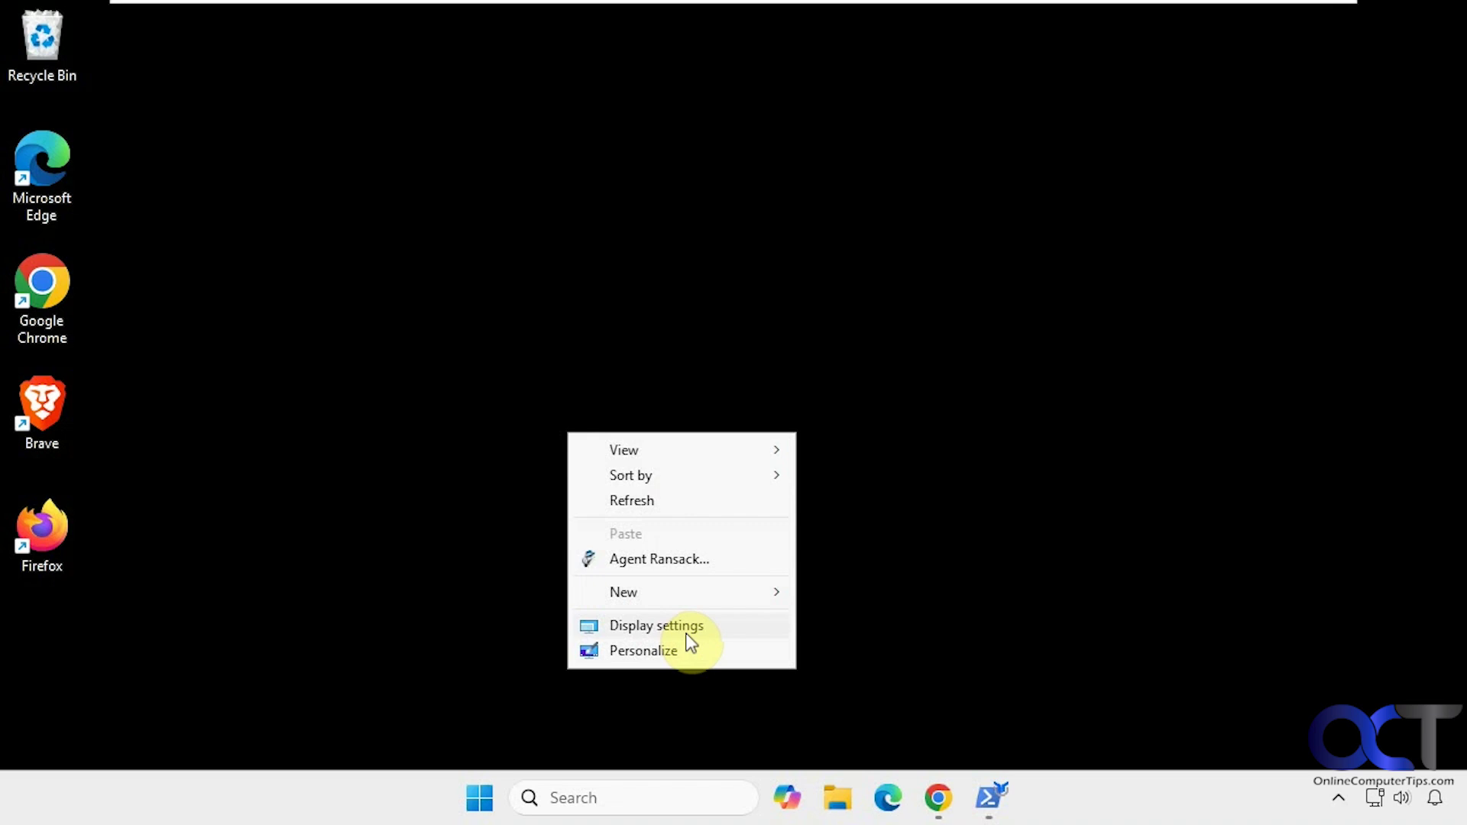
View the Remove ALL MS Store Apps docs, with Edge always opening https links, then return to the top of Tweaks.
mouse_move(988, 802)
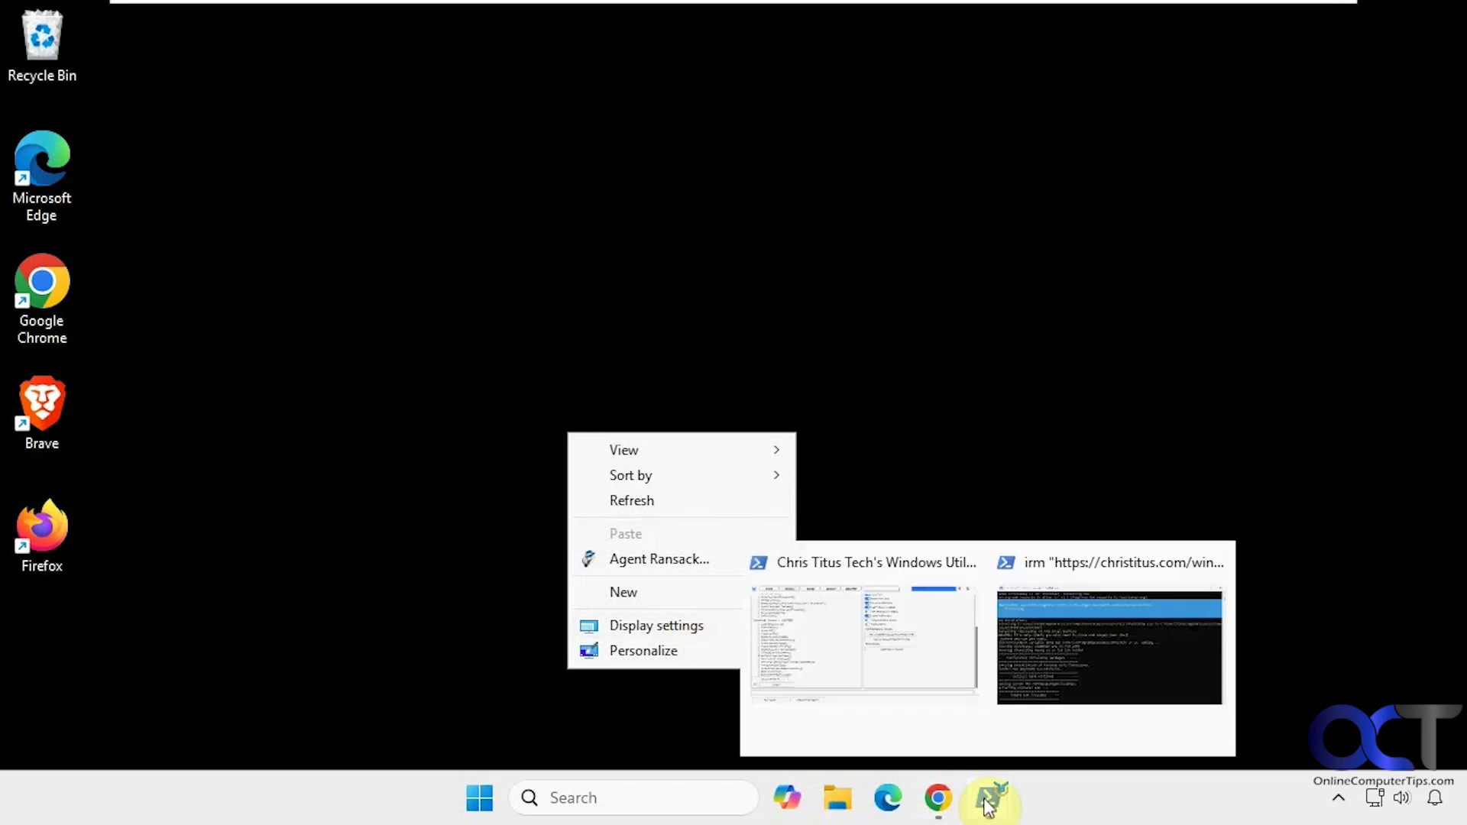
left_click(894, 688)
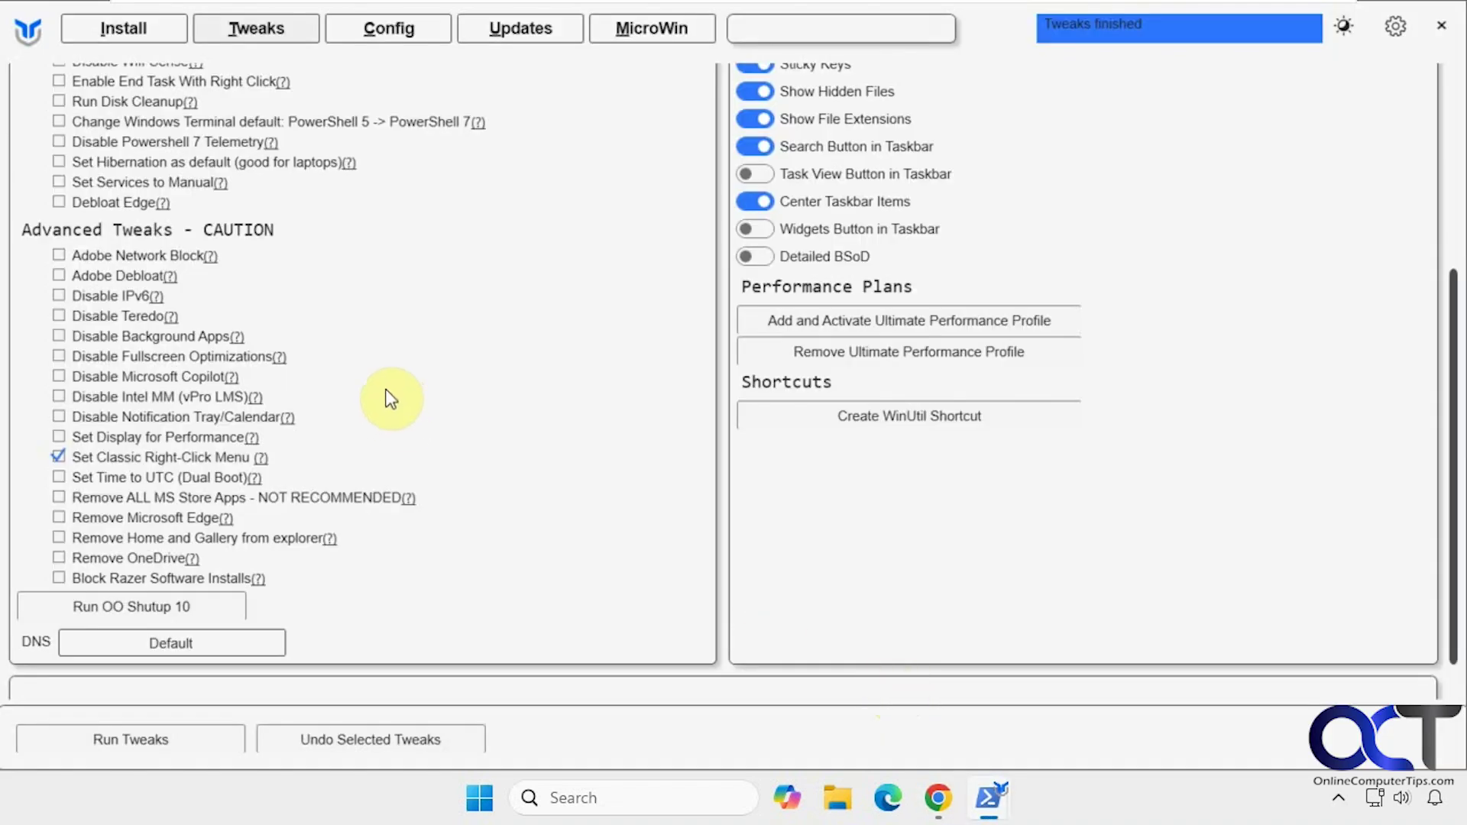
left_click(409, 501)
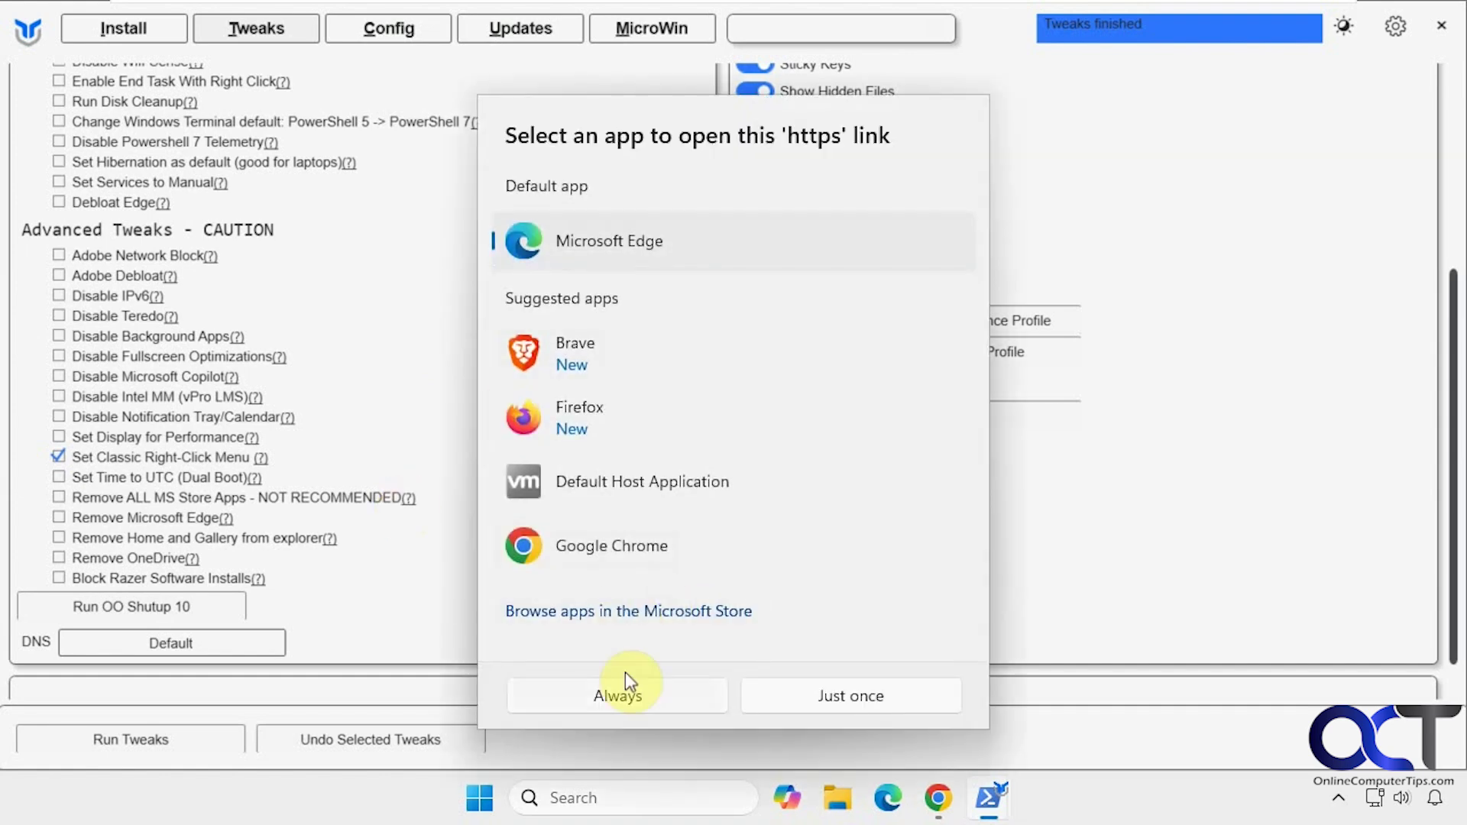
left_click(622, 692)
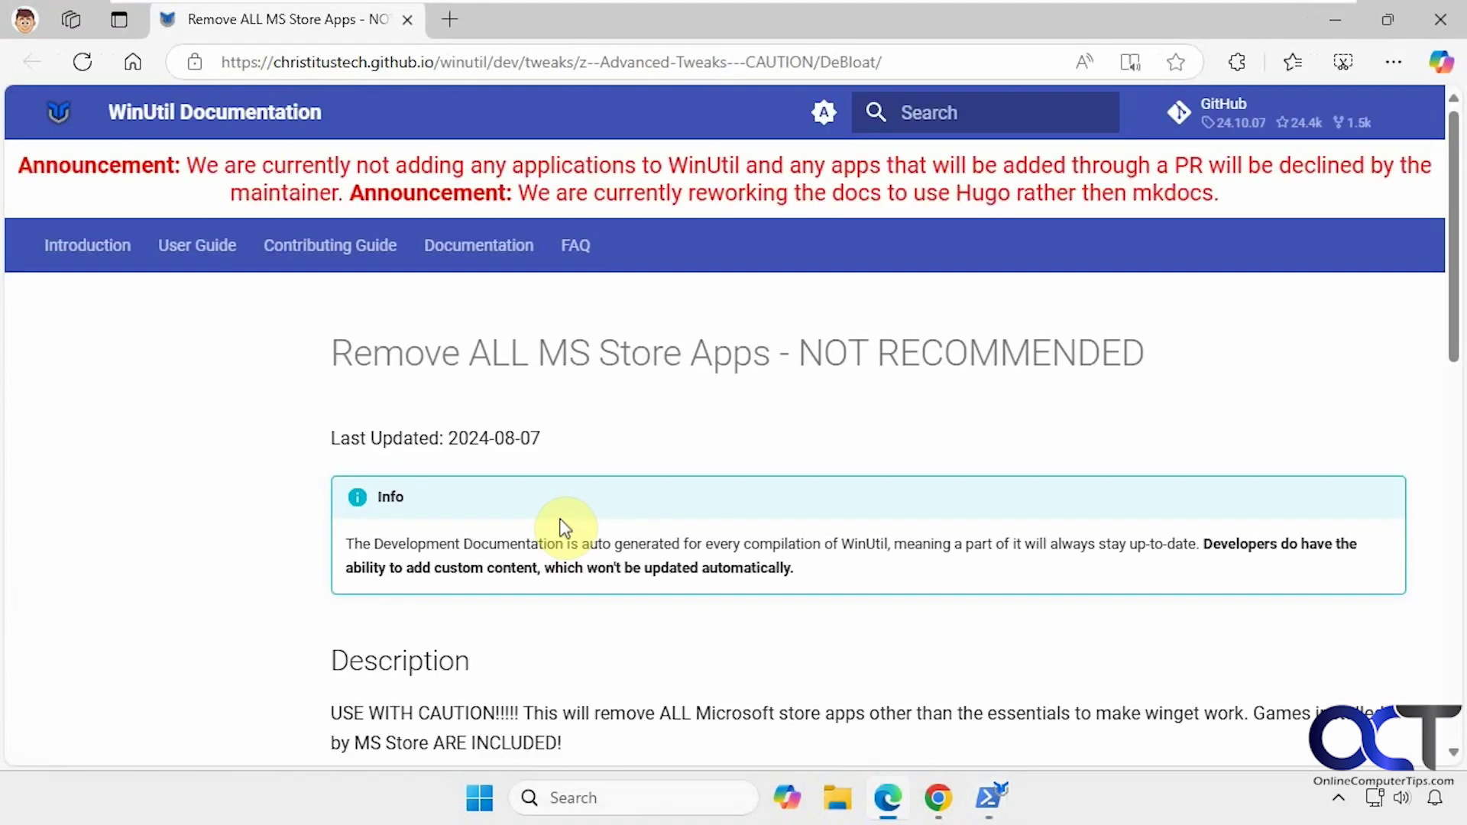
left_click(1440, 19)
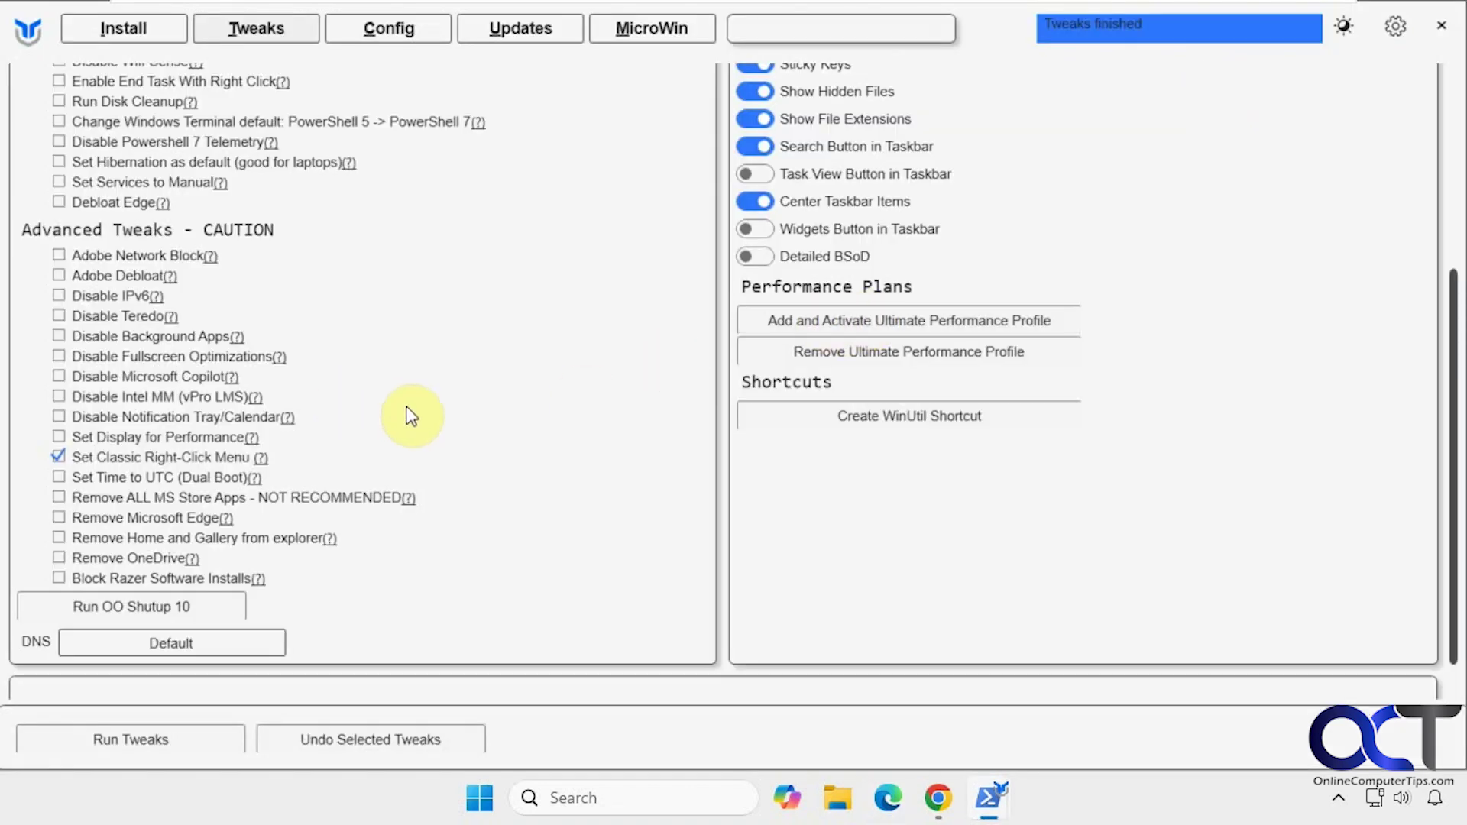
scroll(412, 416, "up", 5)
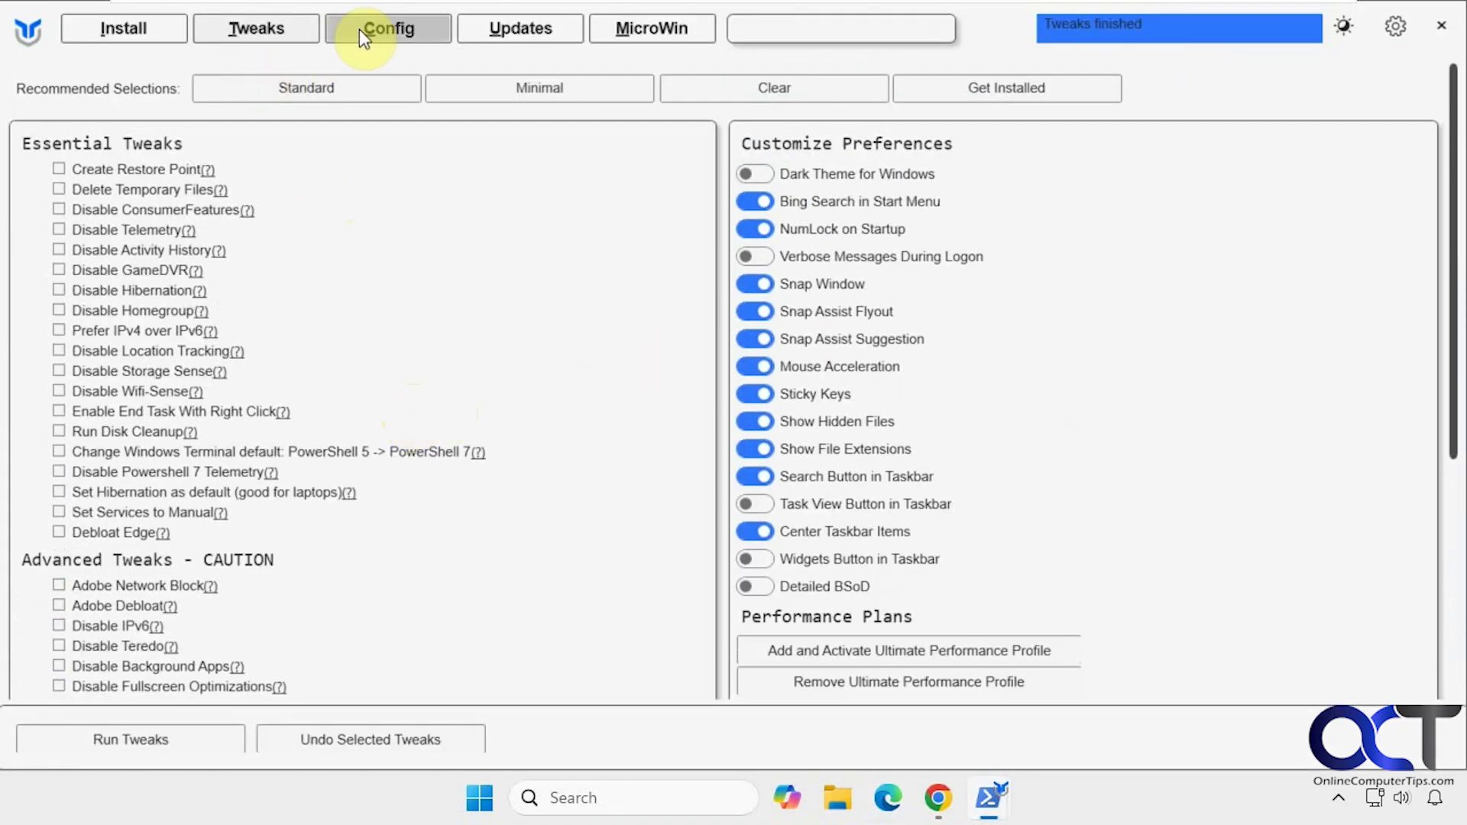
On the Config tab, read the HyperV Virtualization documentation in Edge, then close it.
left_click(361, 30)
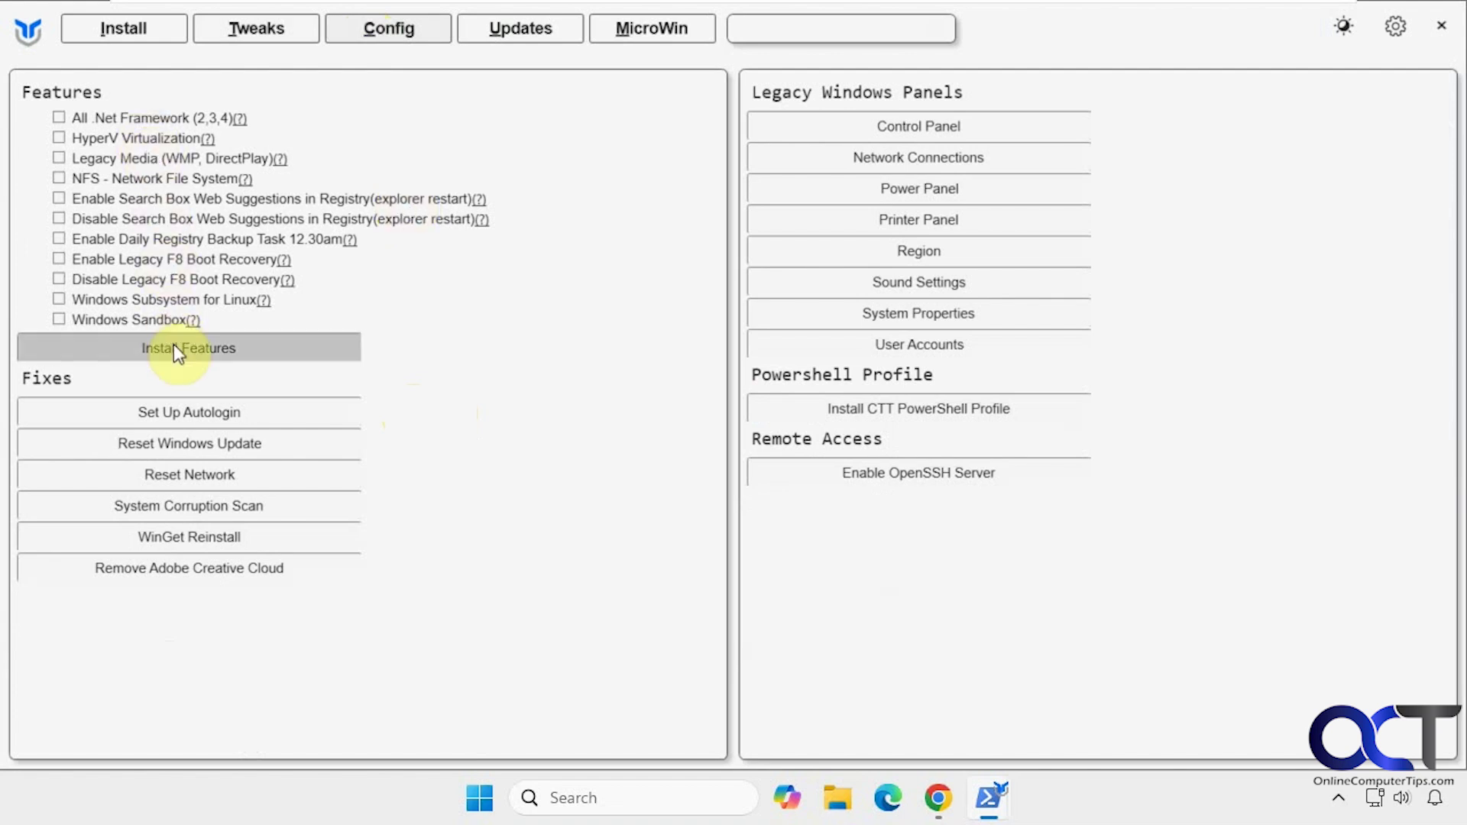
mouse_move(179, 140)
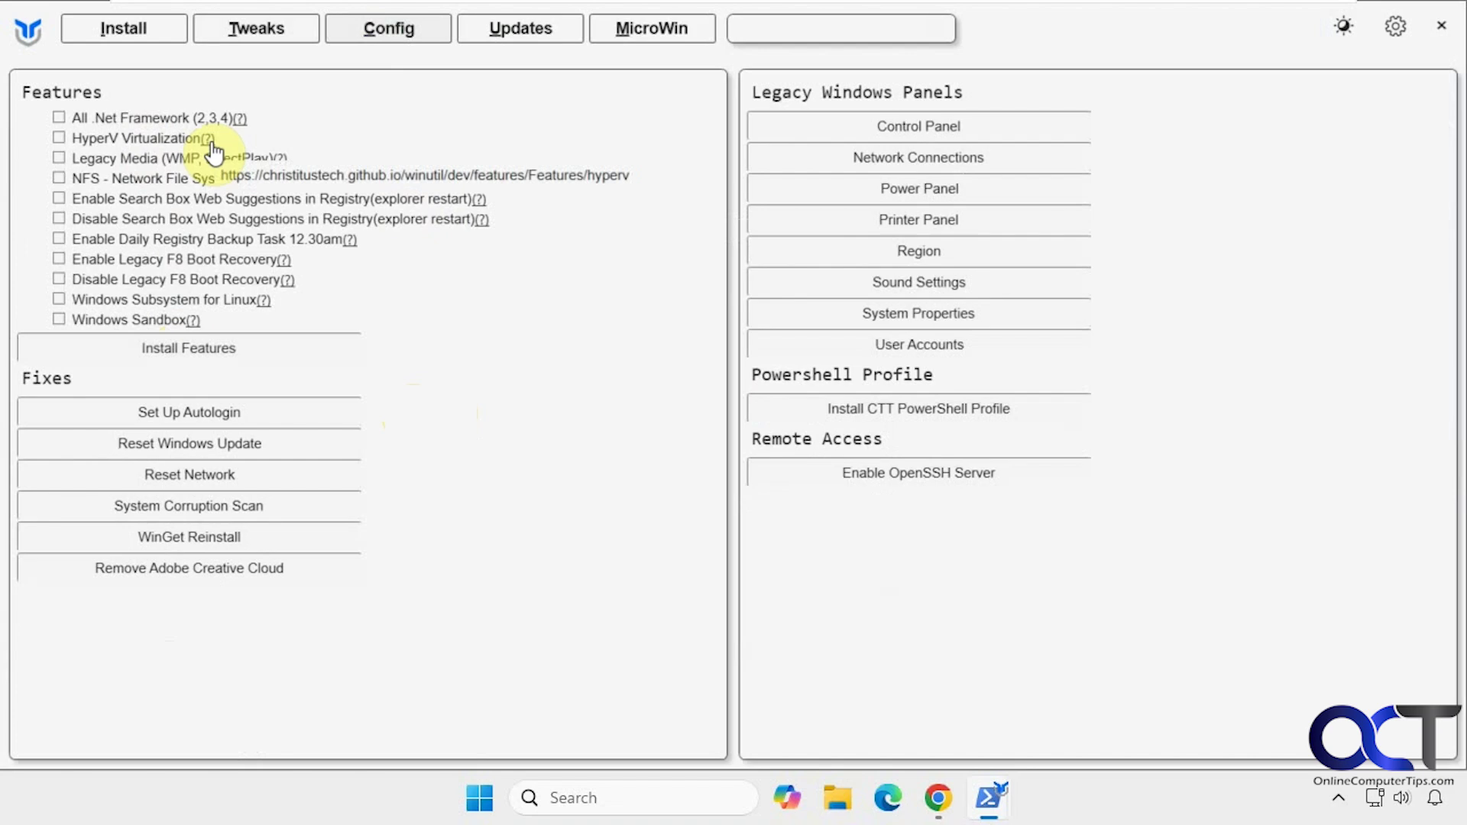
left_click(209, 140)
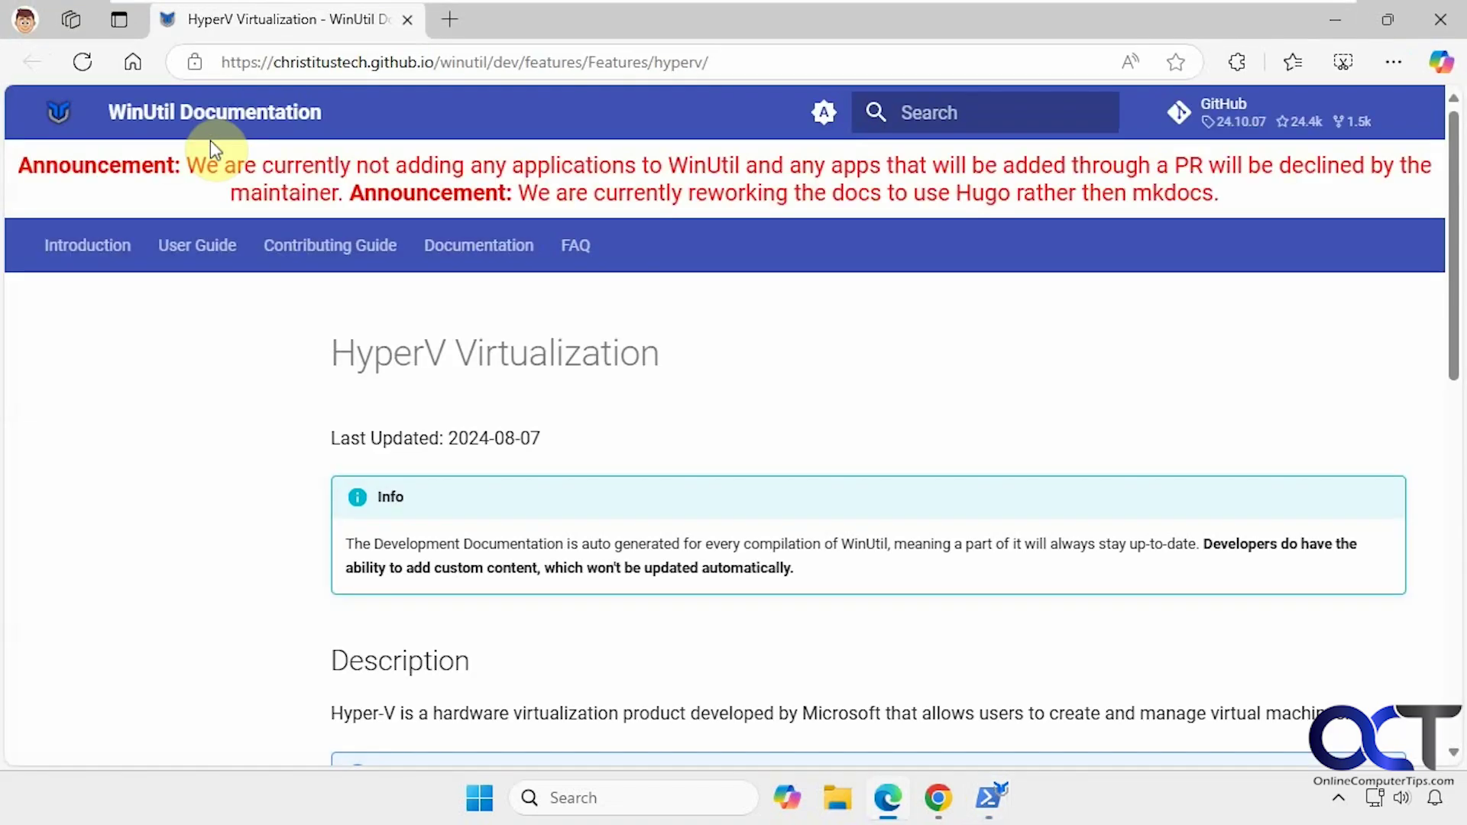
scroll(547, 419, "down", 7)
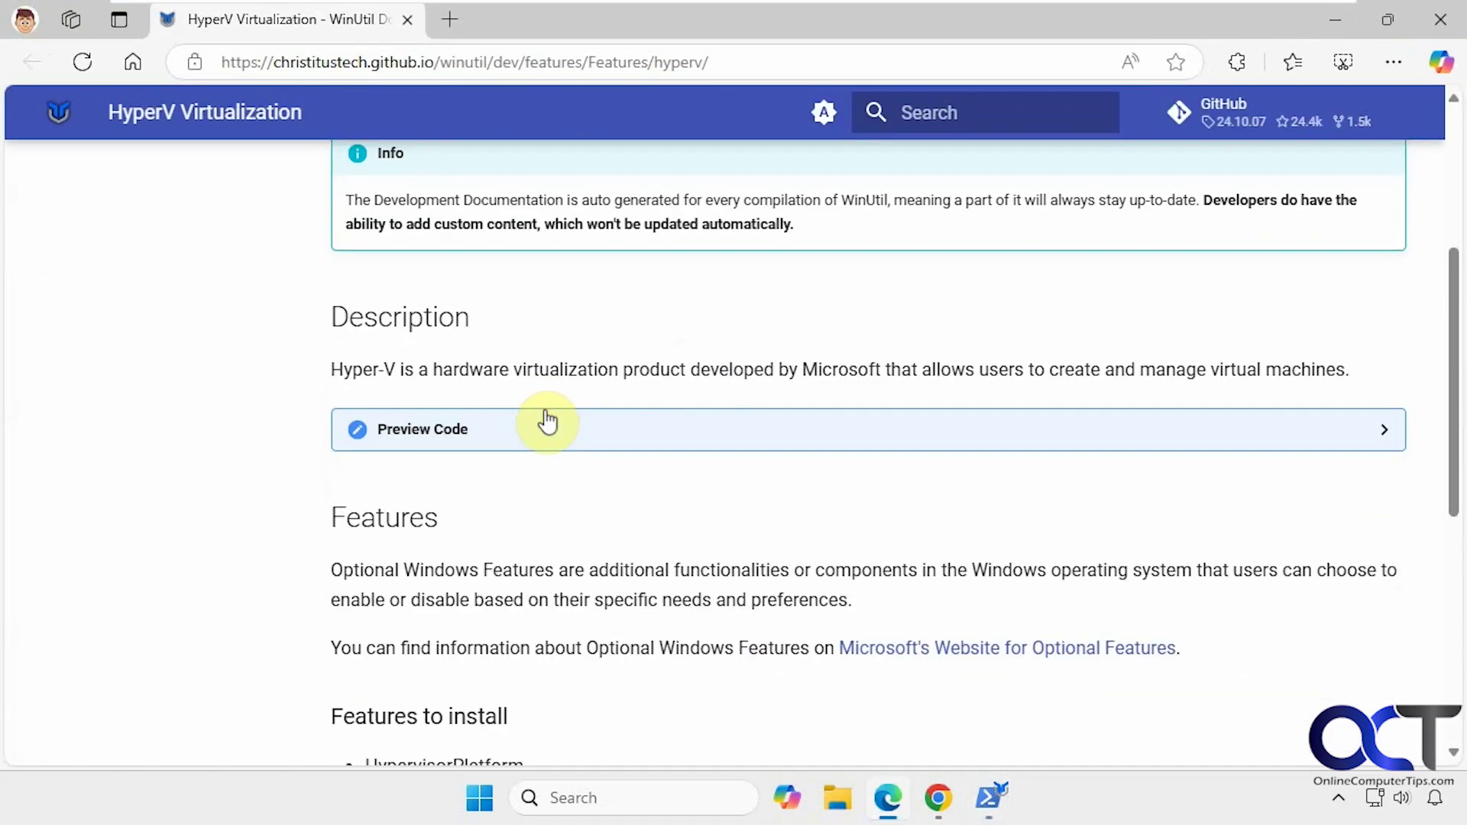
scroll(549, 433, "down", 4)
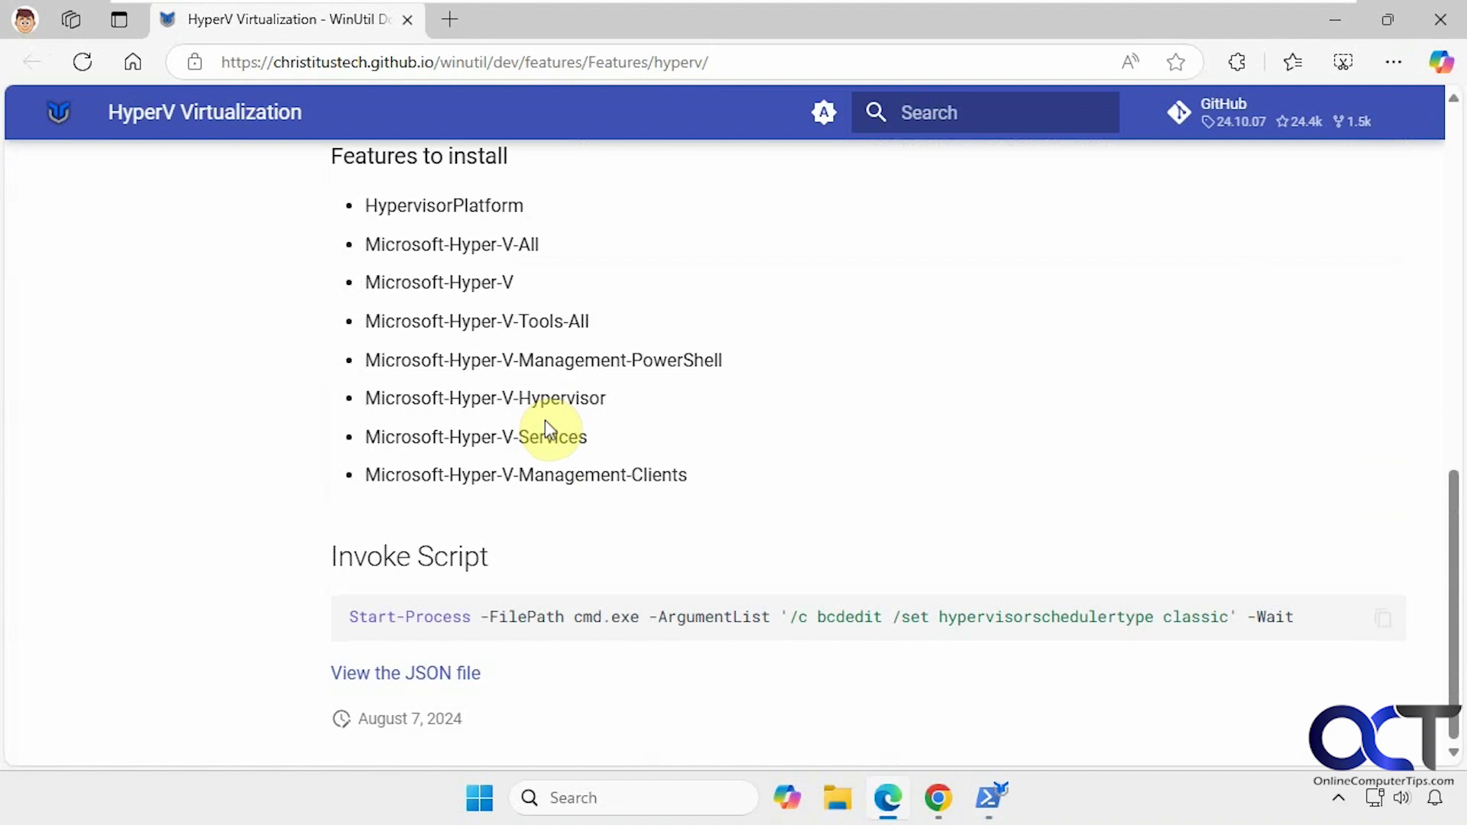
left_click(1441, 19)
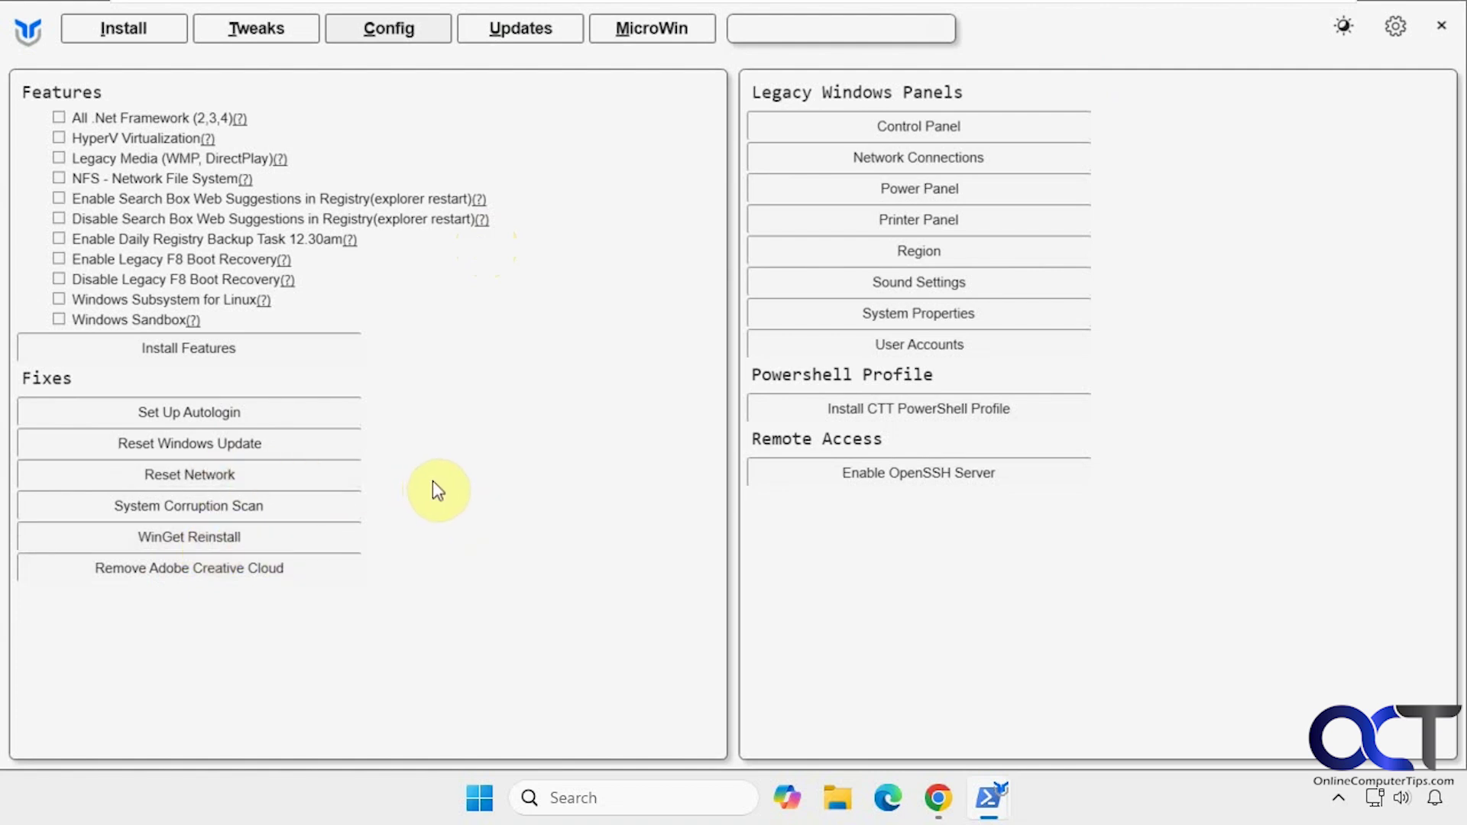
left_click(913, 124)
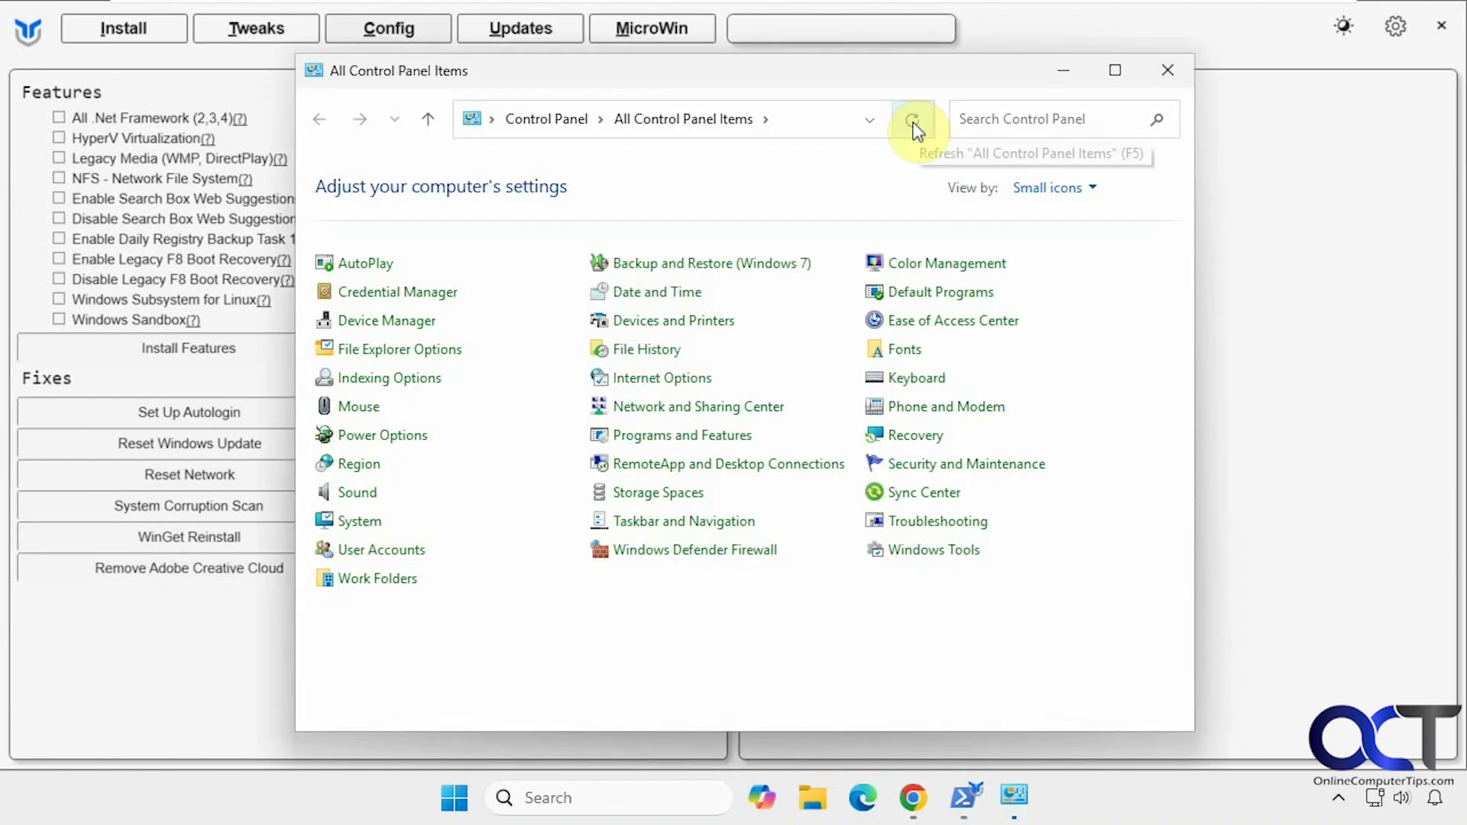
left_click(1168, 71)
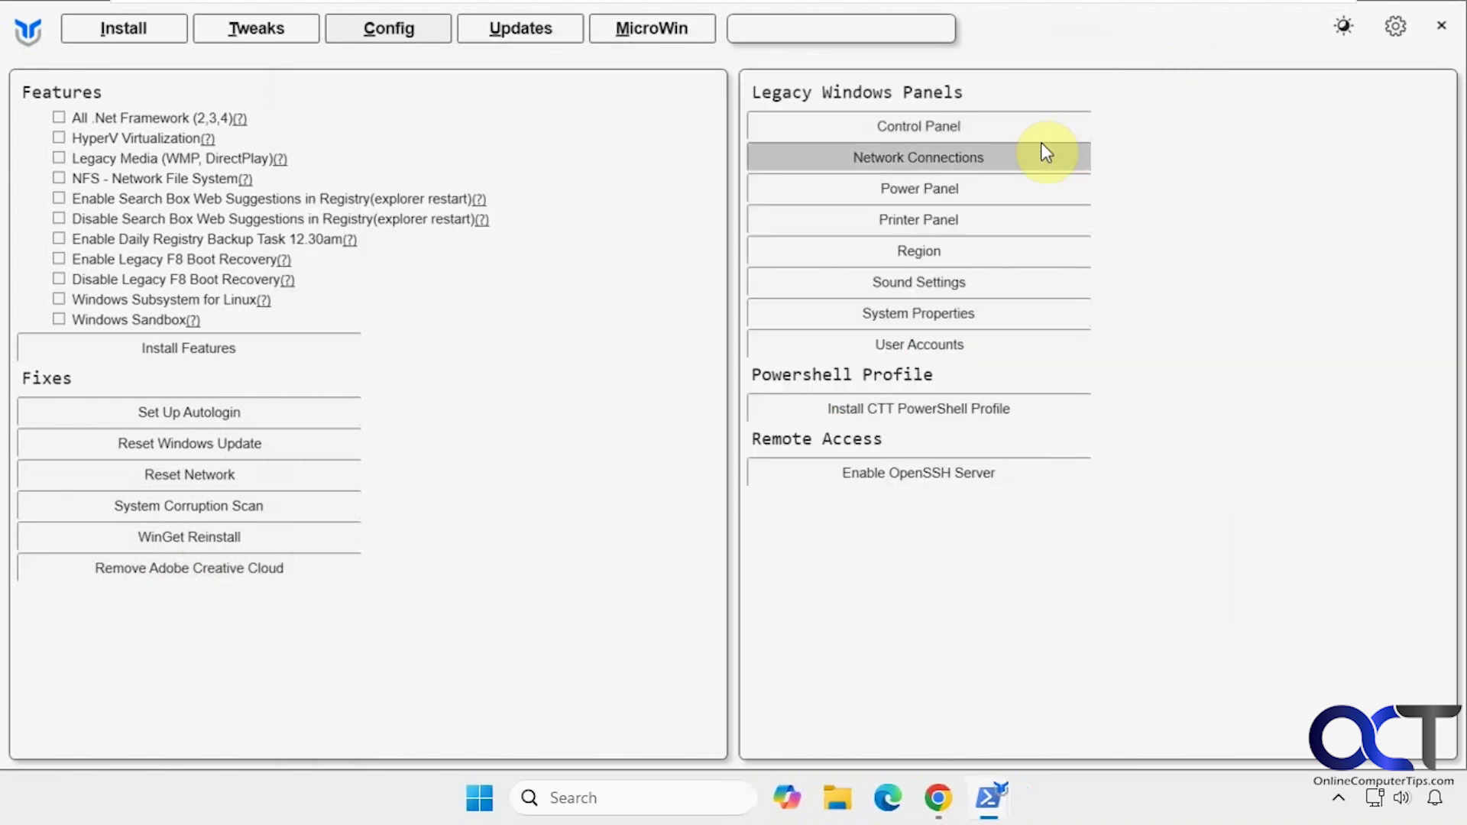
left_click(968, 197)
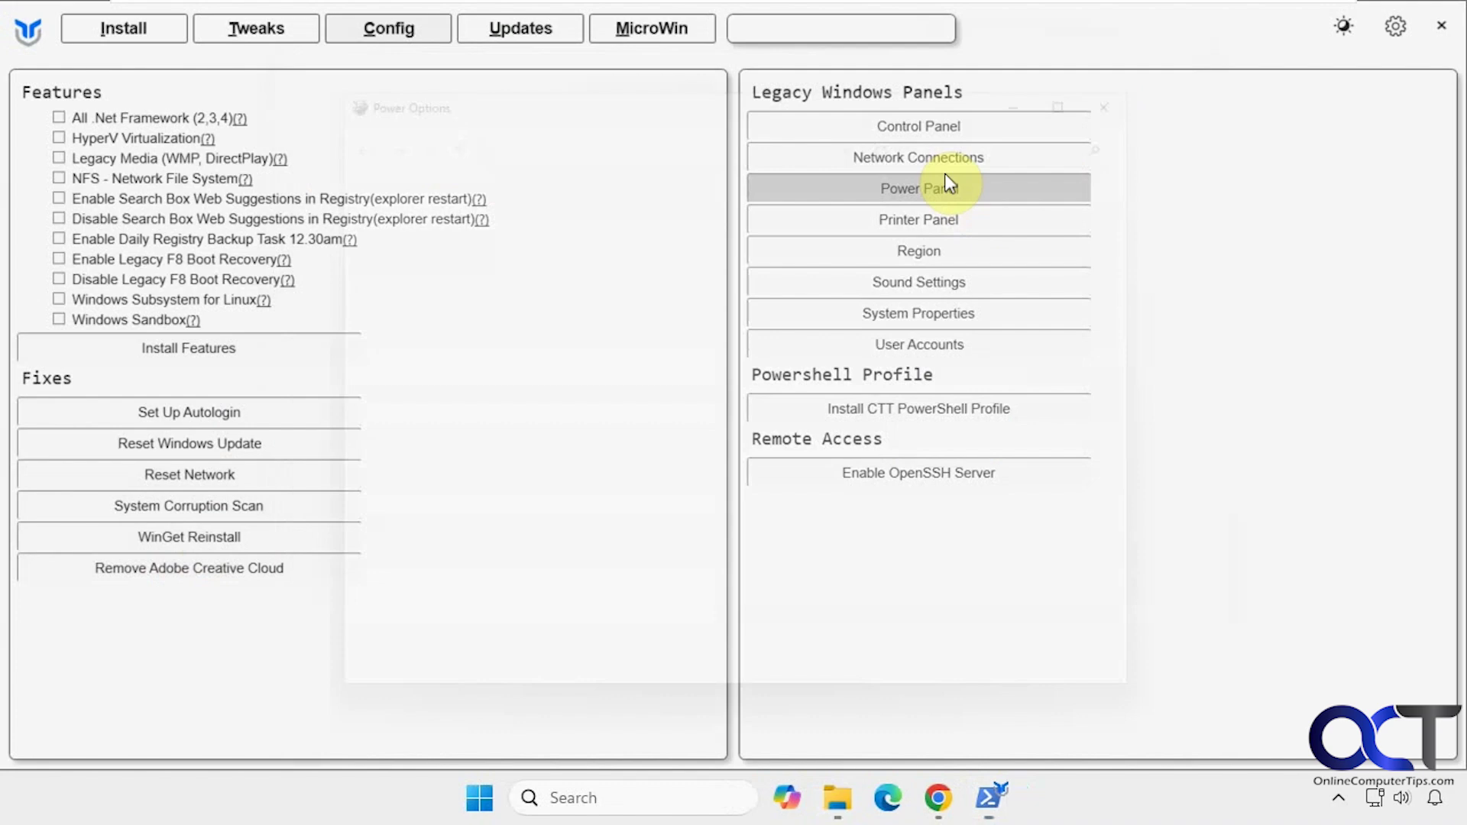
left_click(1169, 71)
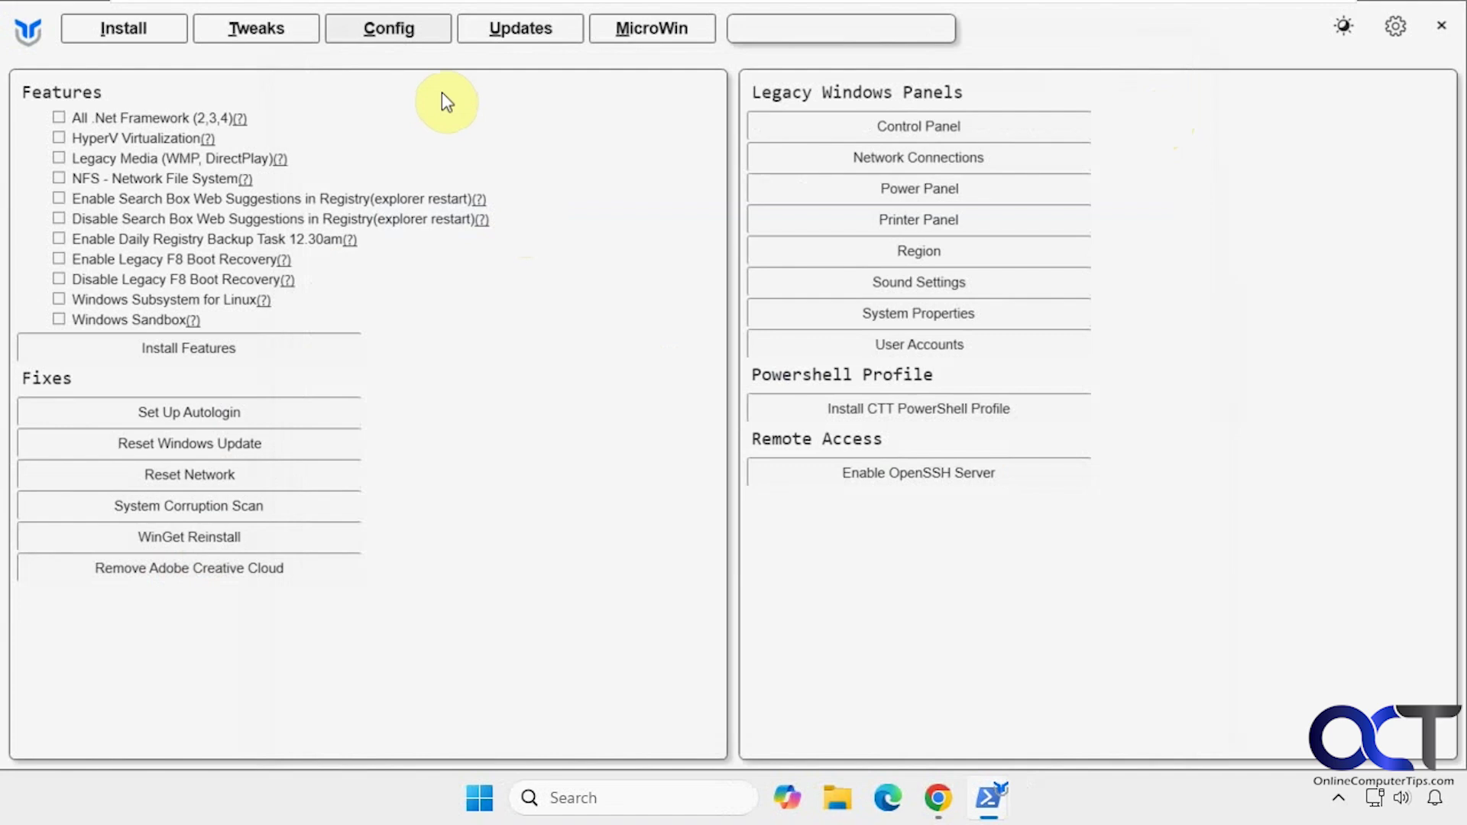
Show the Updates tab with its Default, Security (Recommended) and Disable ALL Updates options.
left_click(518, 32)
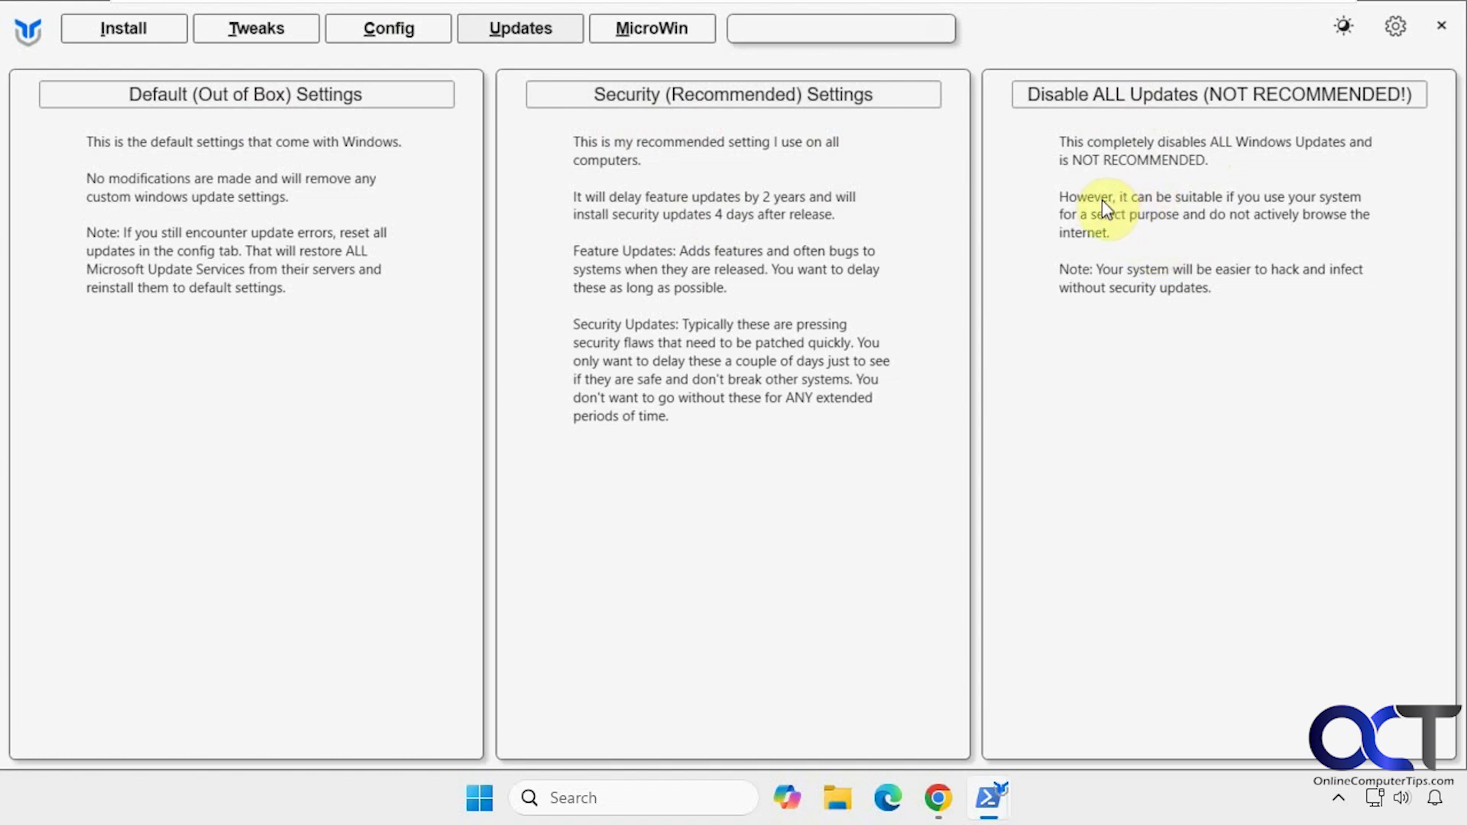
Show the MicroWin tab and skim its ISO-building instructions.
left_click(637, 28)
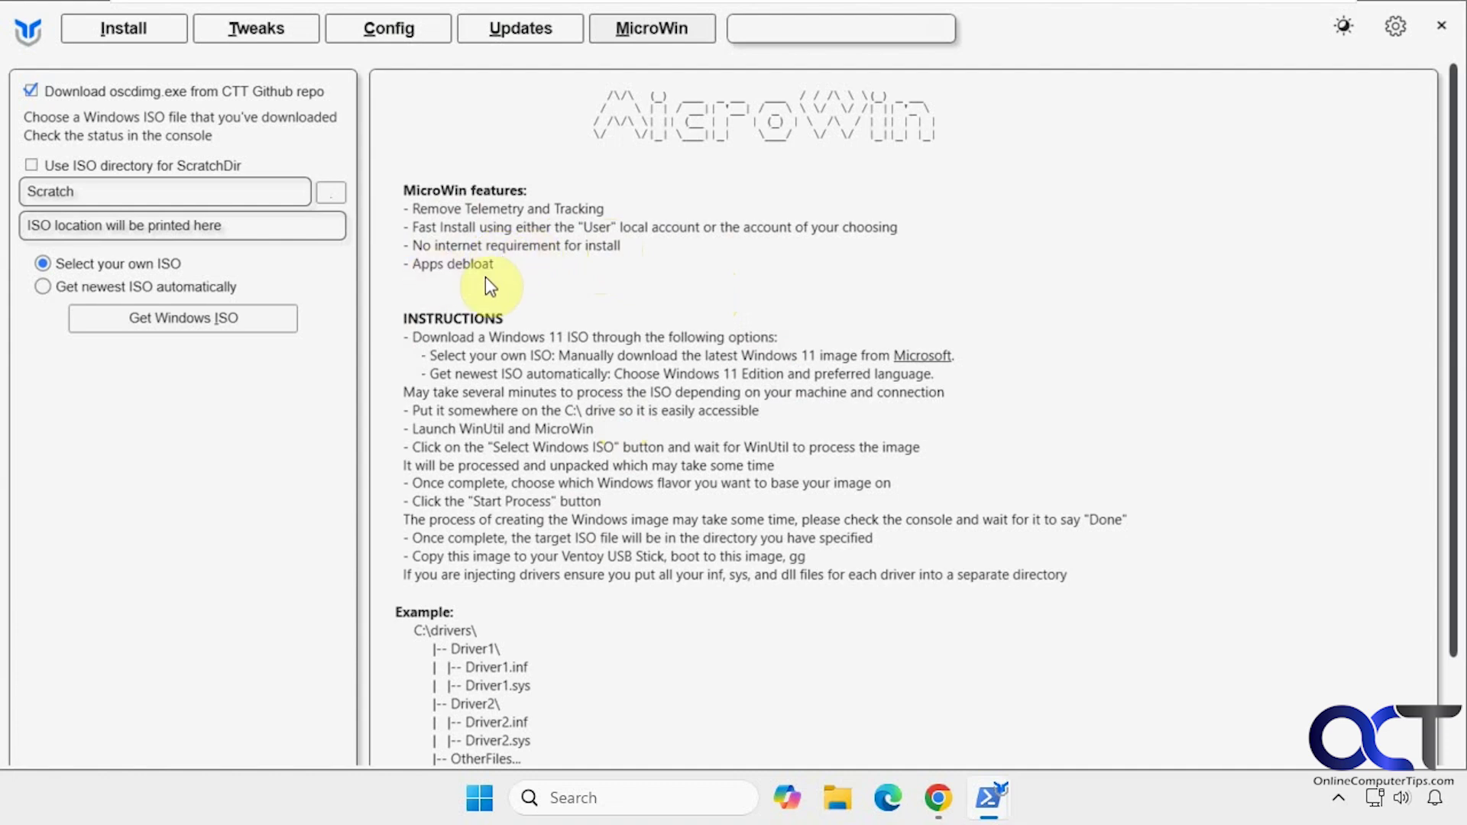
scroll(567, 526, "down", 3)
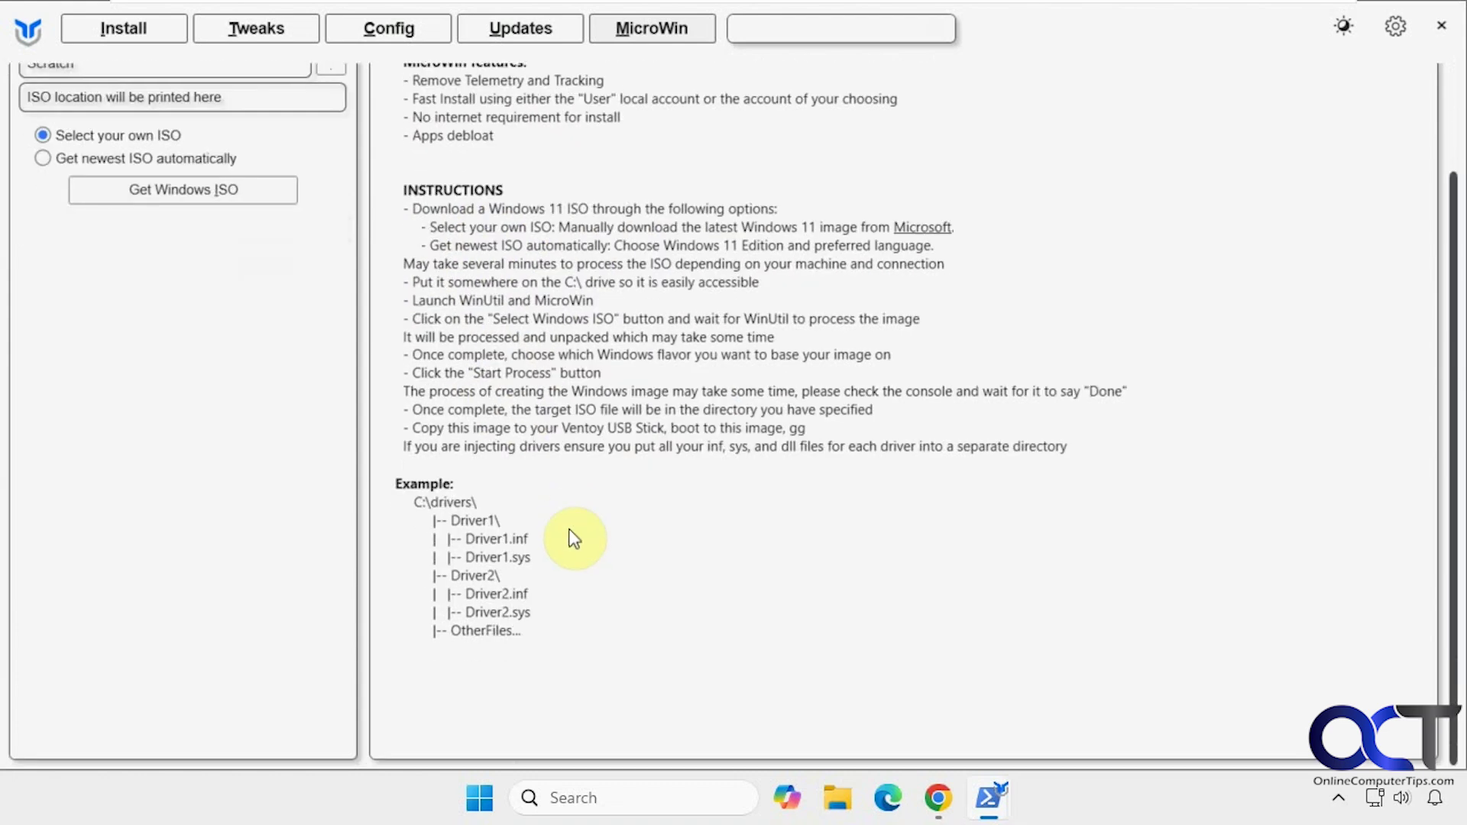
scroll(574, 539, "up", 3)
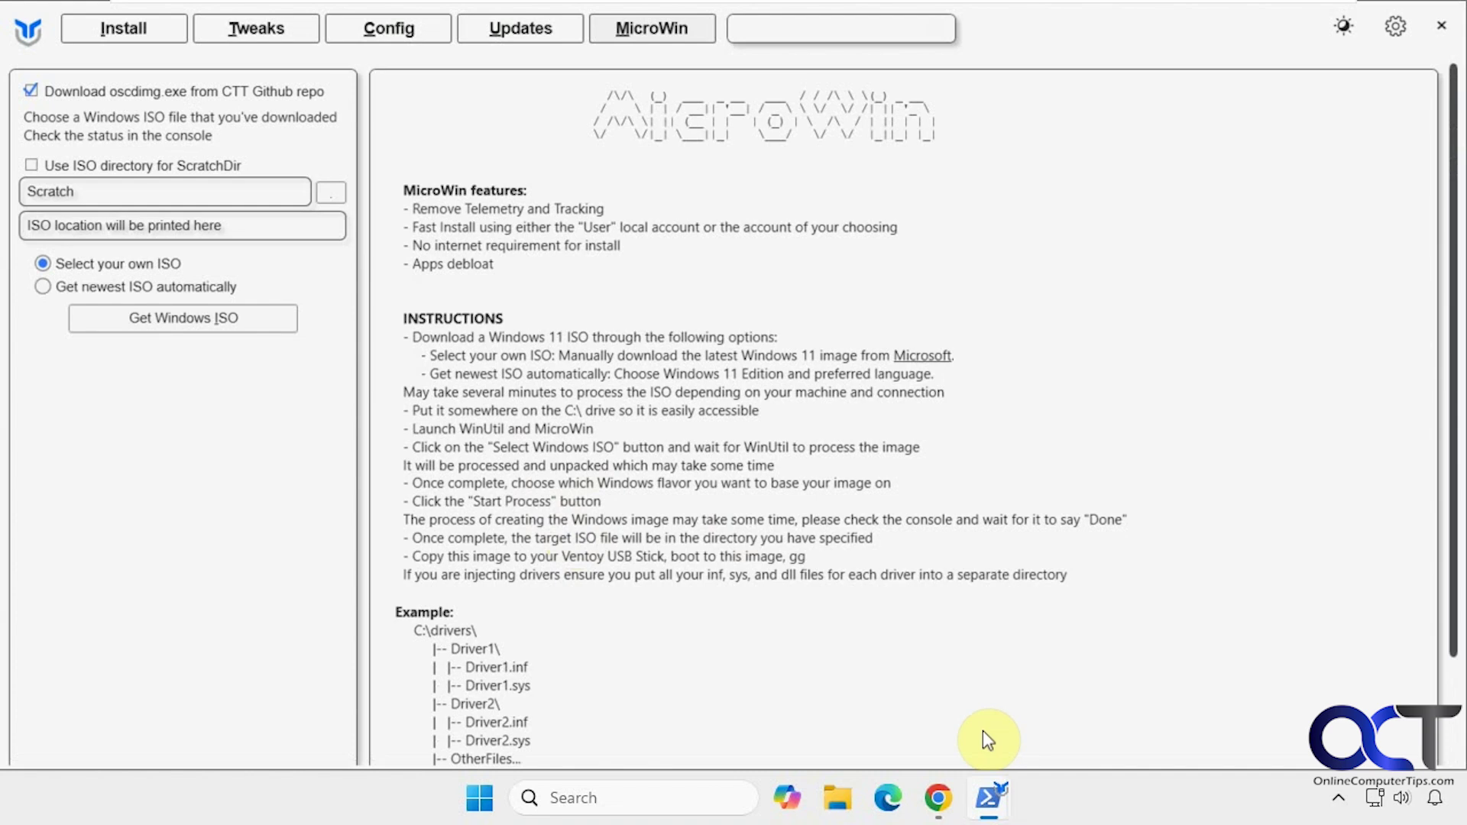
left_click(938, 797)
scroll(1457, 516, "up", 1)
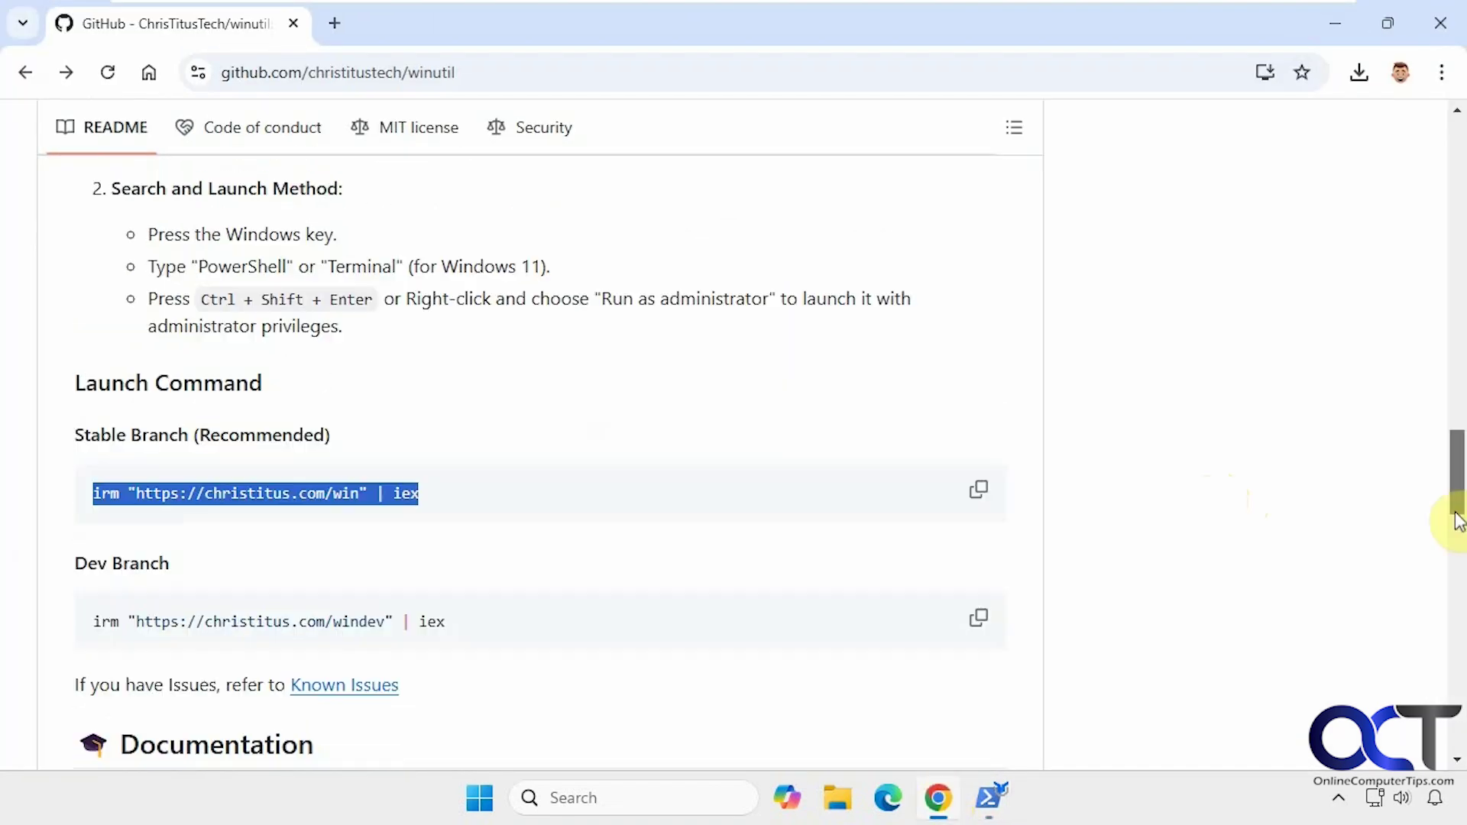
left_click_drag(1457, 520, 1435, 341)
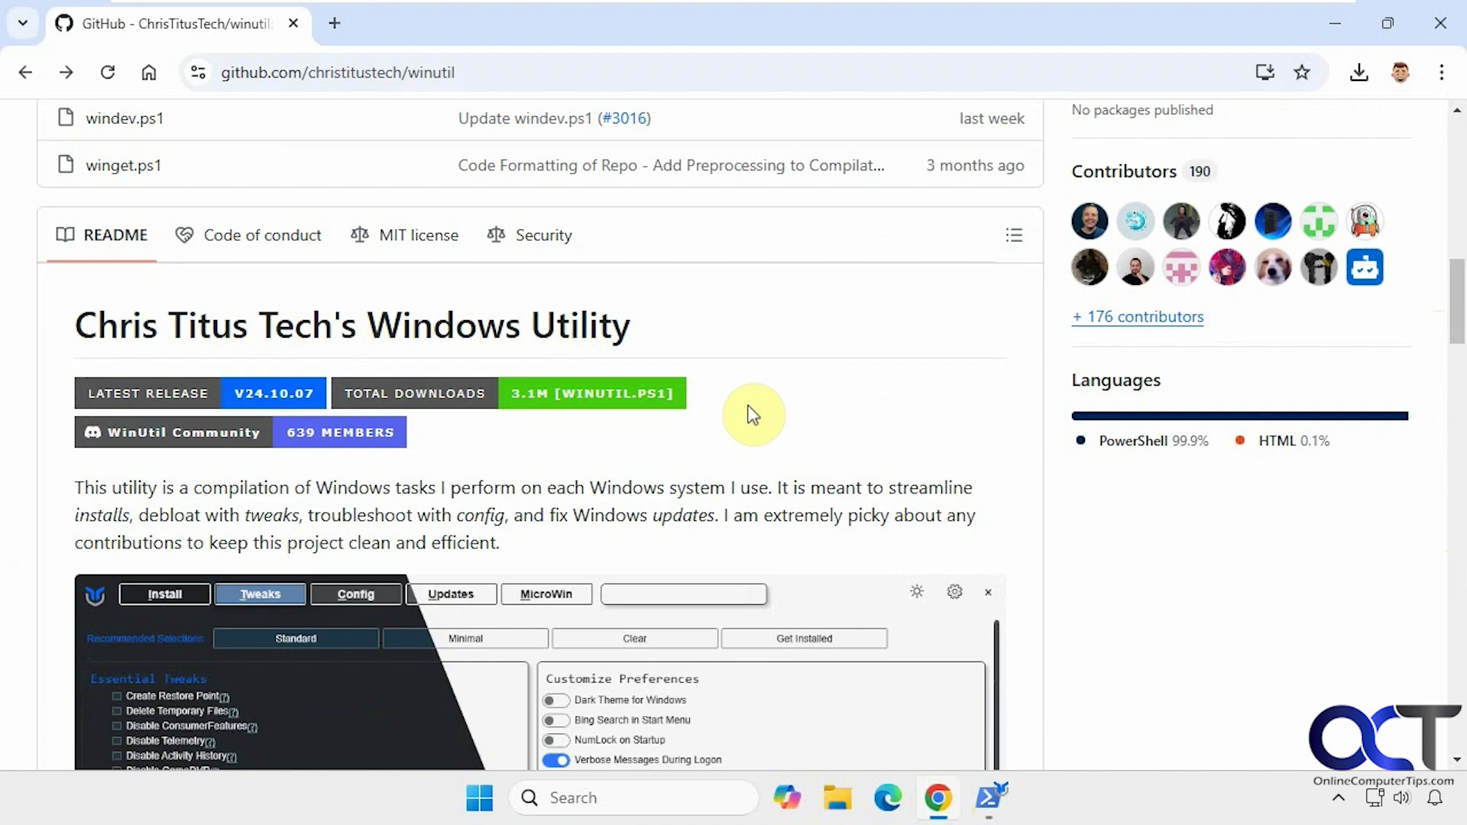
scroll(795, 540, "down", 3)
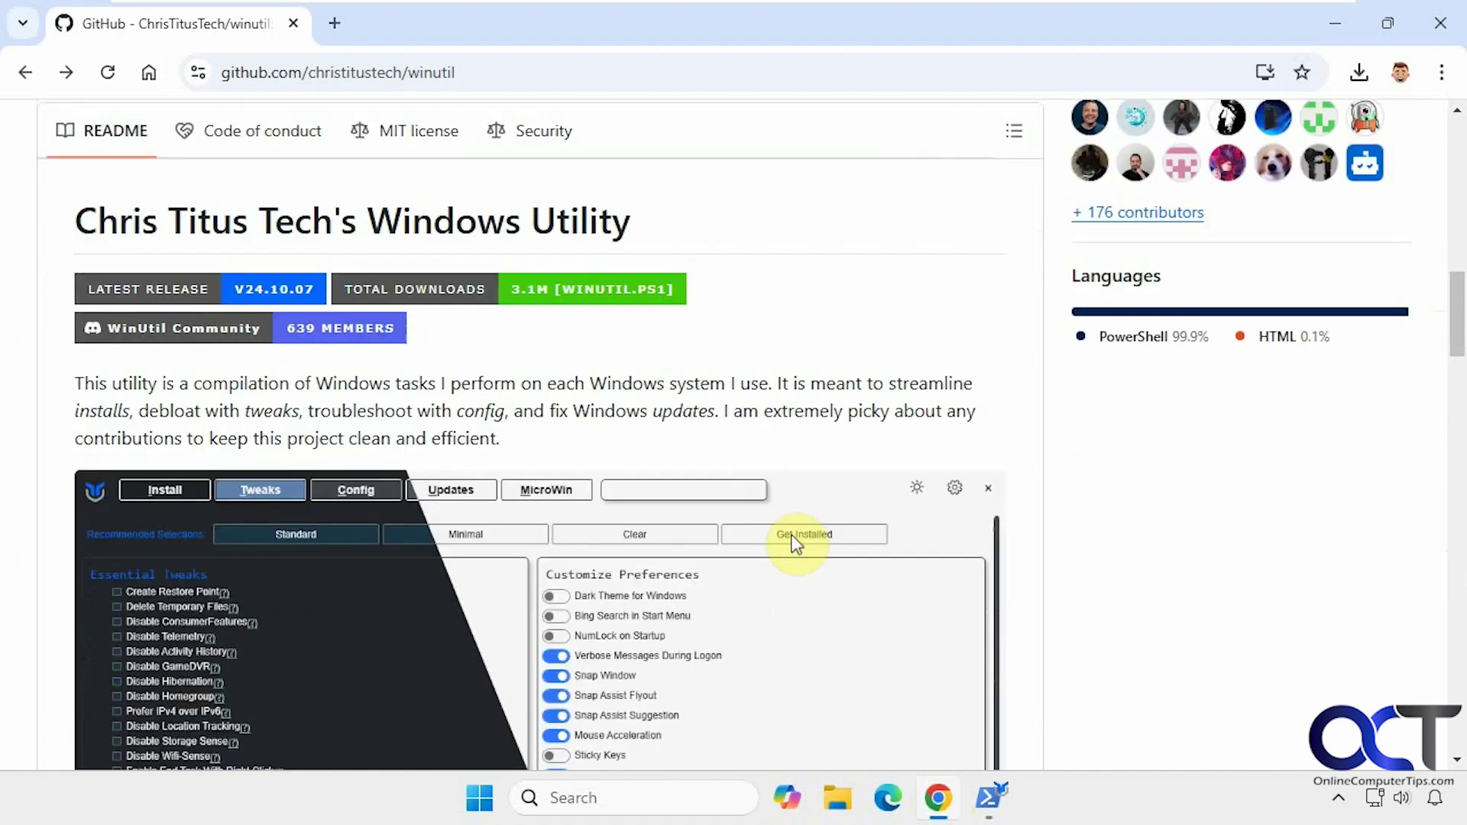
scroll(798, 542, "down", 12)
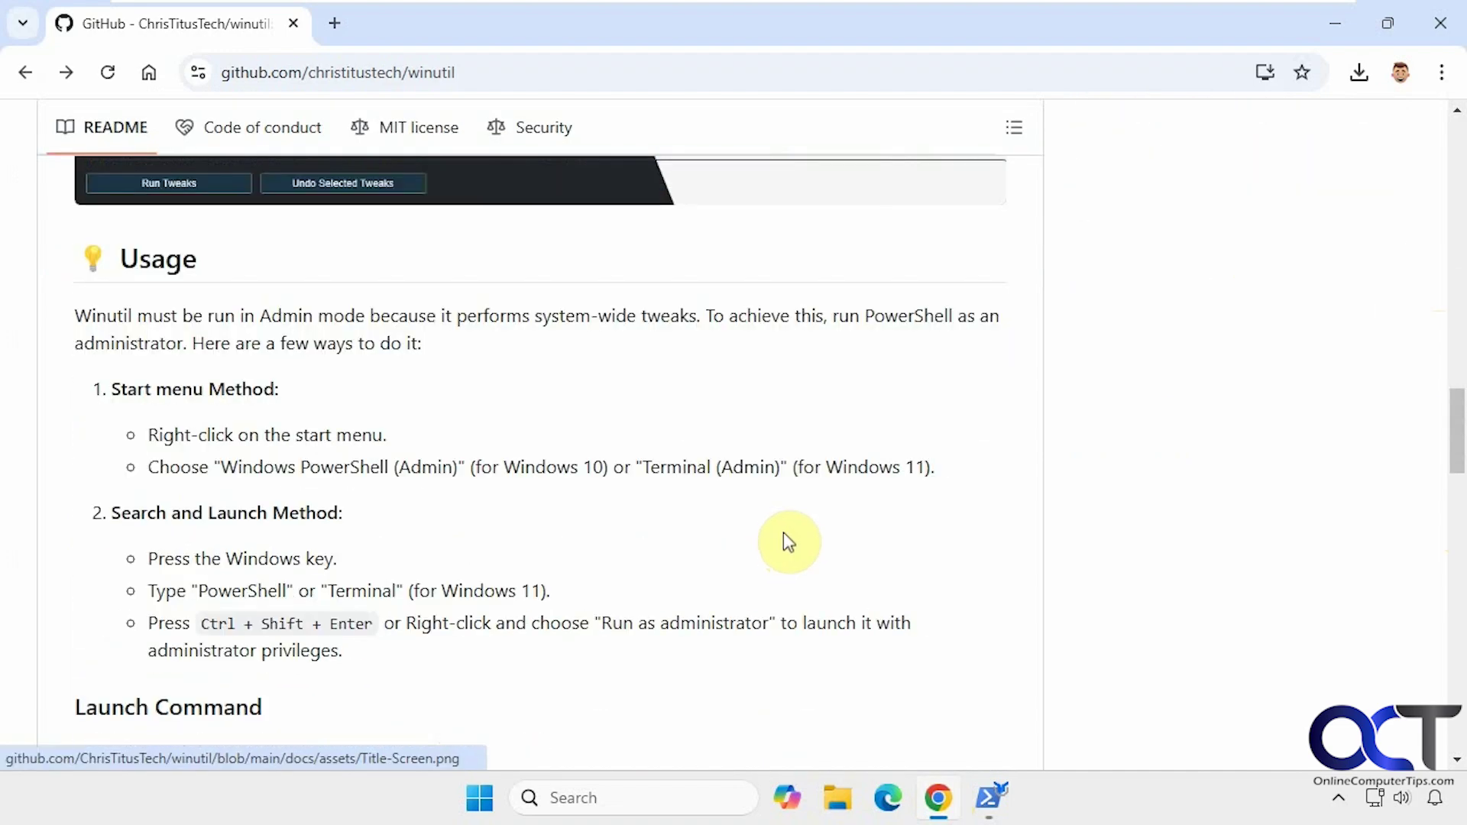
scroll(772, 524, "down", 5)
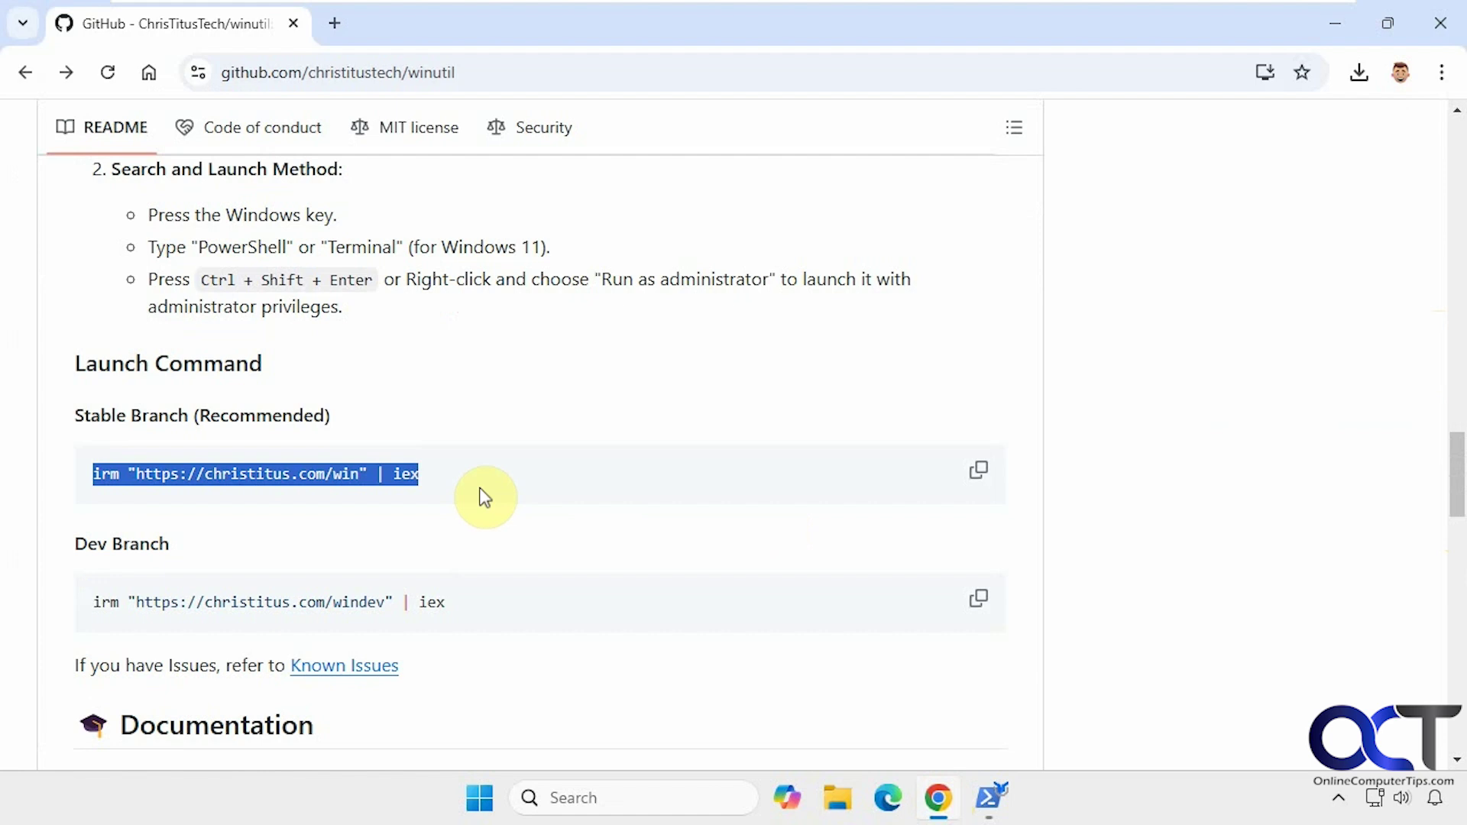